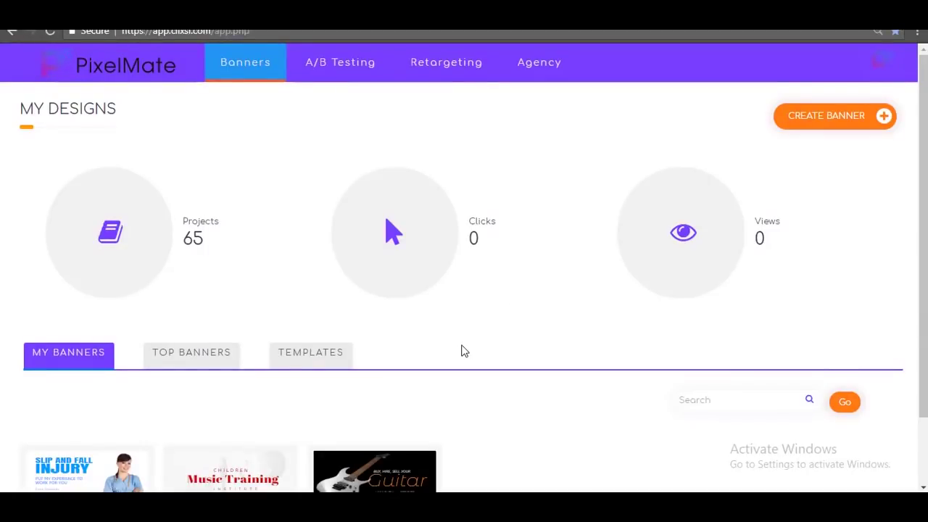
# Step: Preview the Mainstreet Bank square template from the gallery and open it for editing
pyautogui.click(827, 116)
pyautogui.click(899, 112)
pyautogui.click(312, 360)
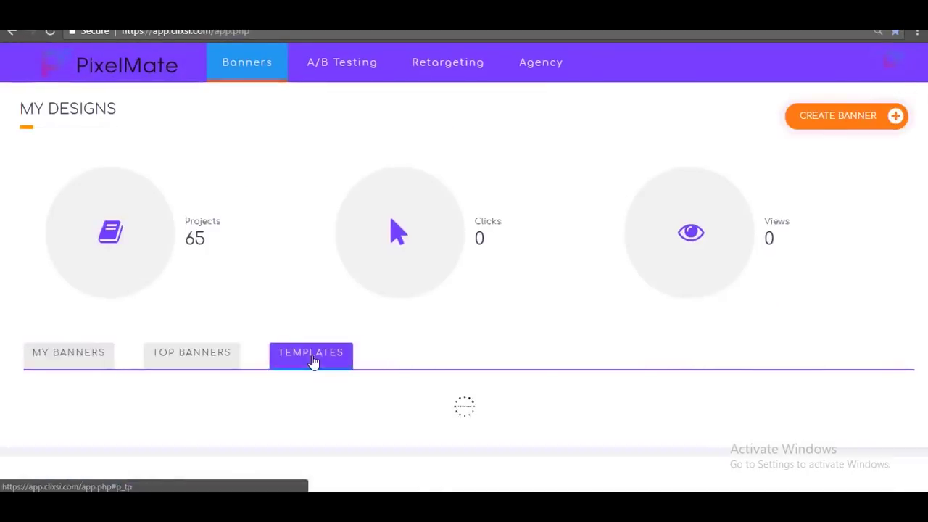
pyautogui.scroll(-5, 222, 249)
pyautogui.click(222, 248)
pyautogui.click(259, 191)
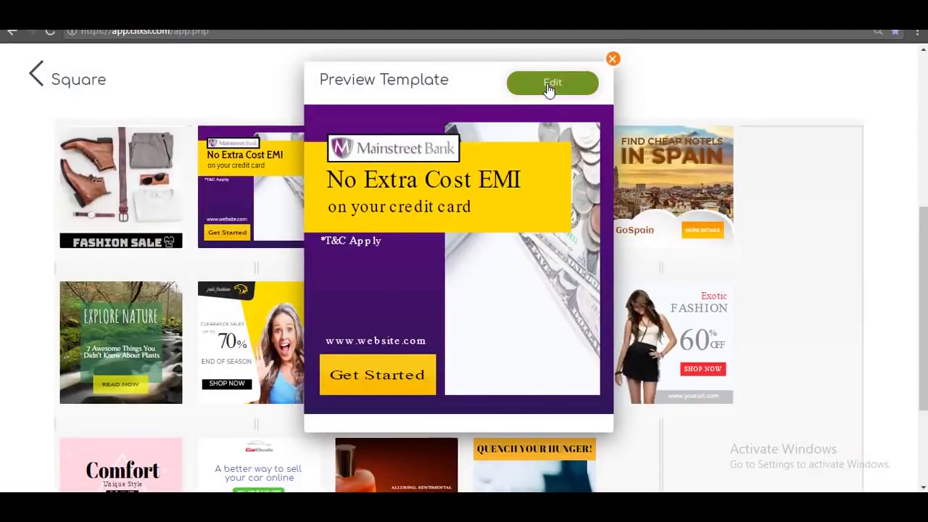
pyautogui.click(531, 90)
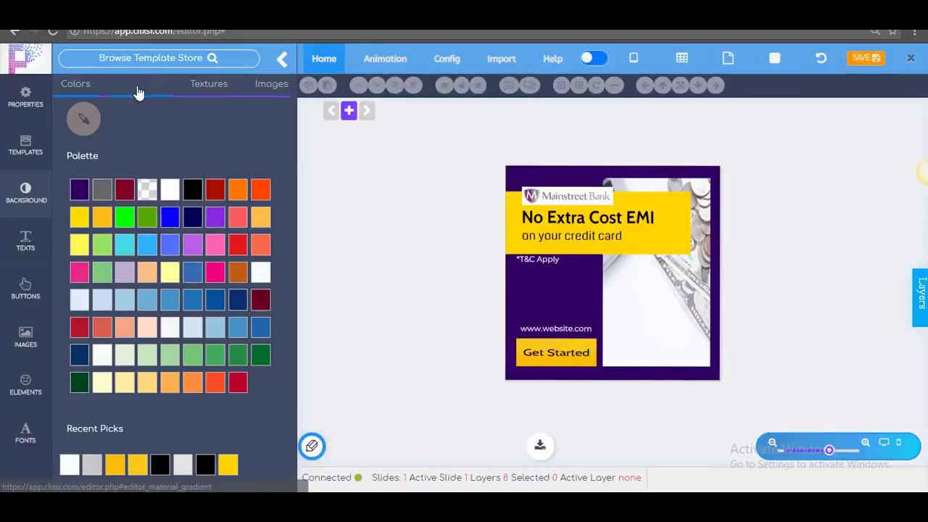
# Step: Browse the background images, text presets, button styles and shape elements
pyautogui.click(267, 88)
pyautogui.click(25, 240)
pyautogui.click(25, 288)
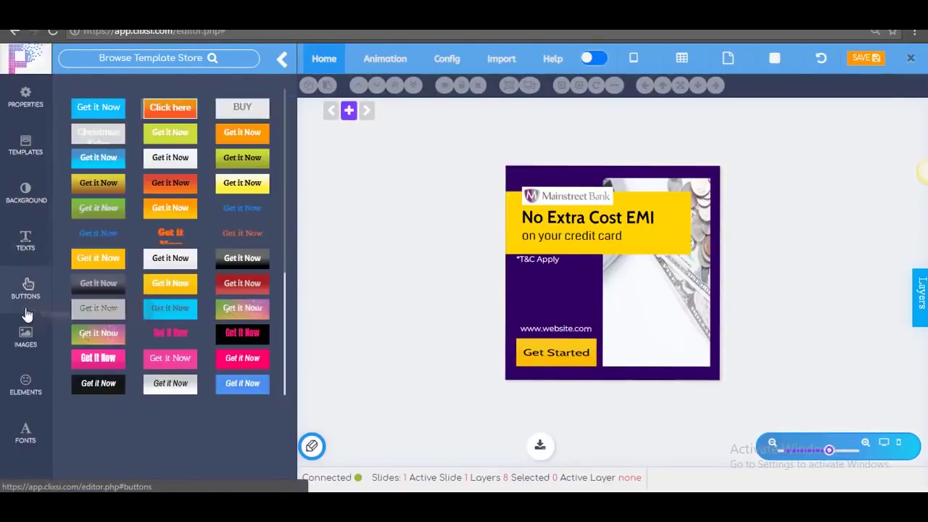
pyautogui.click(26, 384)
# Step: Retype the headline to read This Is A Test and give it a Slide Top entrance
pyautogui.doubleClick(578, 225)
pyautogui.write('This Is A Test')
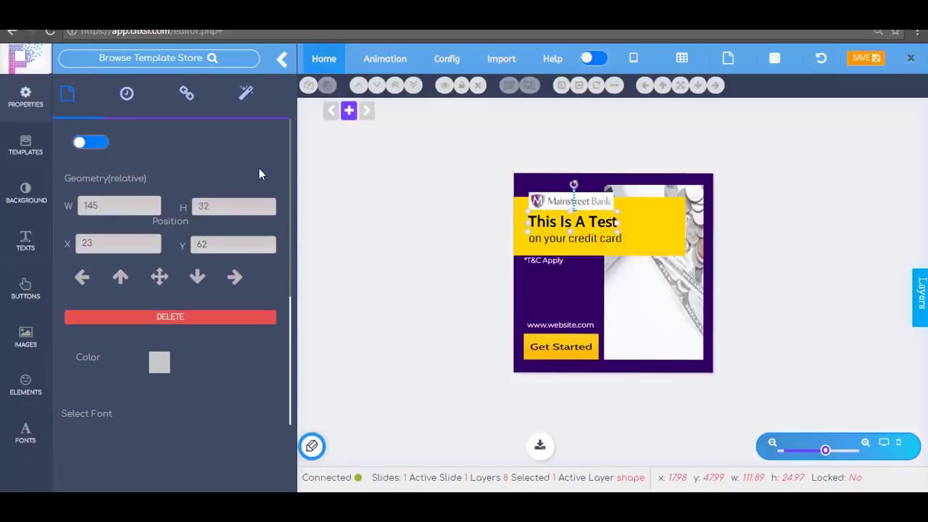
pyautogui.click(126, 93)
pyautogui.click(113, 197)
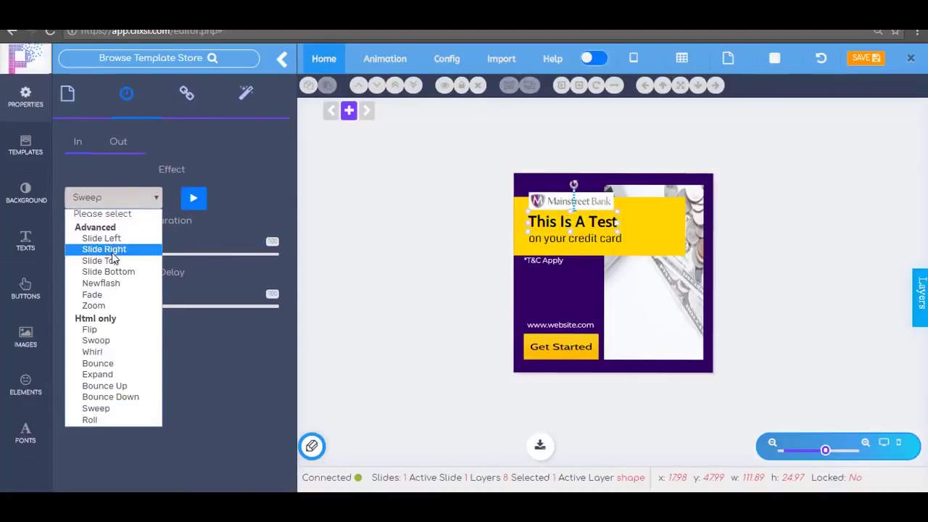
pyautogui.click(94, 259)
pyautogui.click(192, 198)
# Step: Set the Get Started button's click action to Goto URL and edit its address
pyautogui.click(187, 93)
pyautogui.click(580, 346)
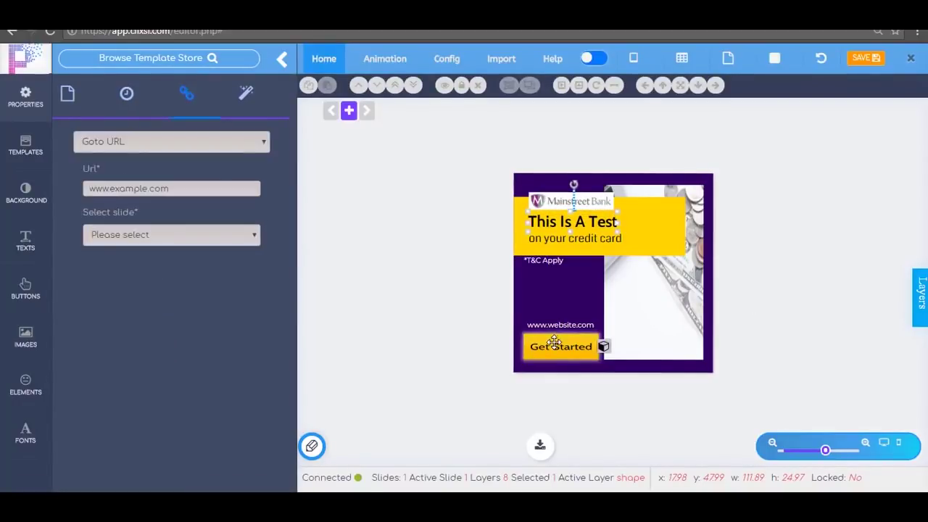
pyautogui.click(202, 96)
pyautogui.click(157, 141)
pyautogui.click(145, 168)
pyautogui.click(148, 187)
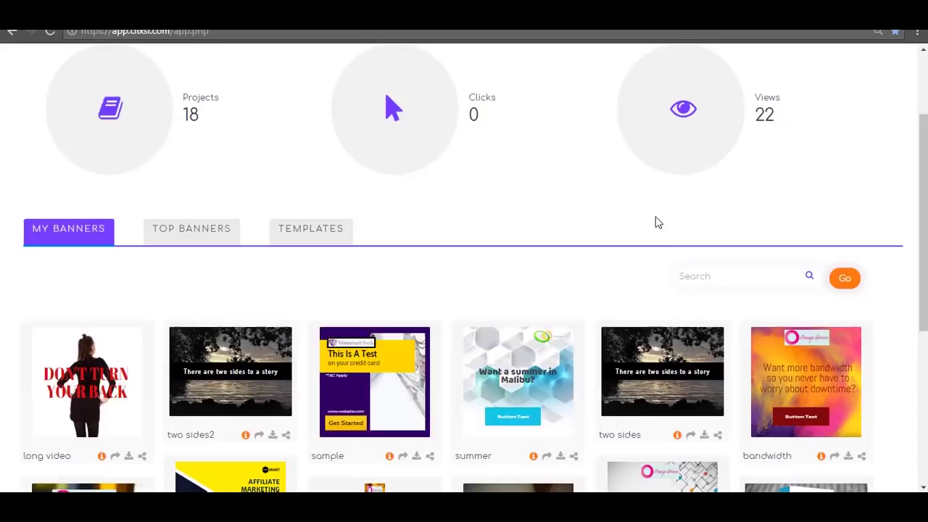
# Step: Download the sample banner in JPG format, saving it as output.jpg
pyautogui.click(464, 138)
pyautogui.click(475, 375)
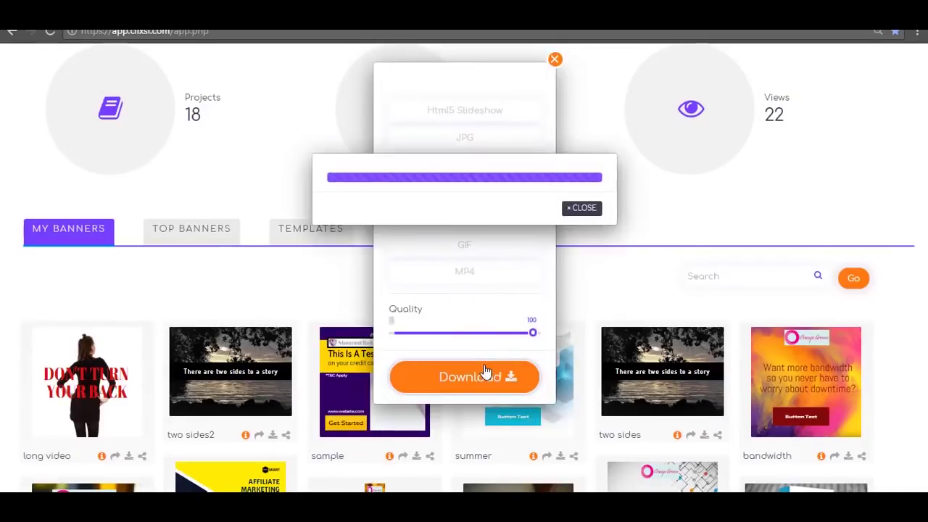
pyautogui.click(350, 303)
# Step: Copy the sample banner's embed code from the publishing options and close them
pyautogui.click(430, 409)
pyautogui.click(460, 300)
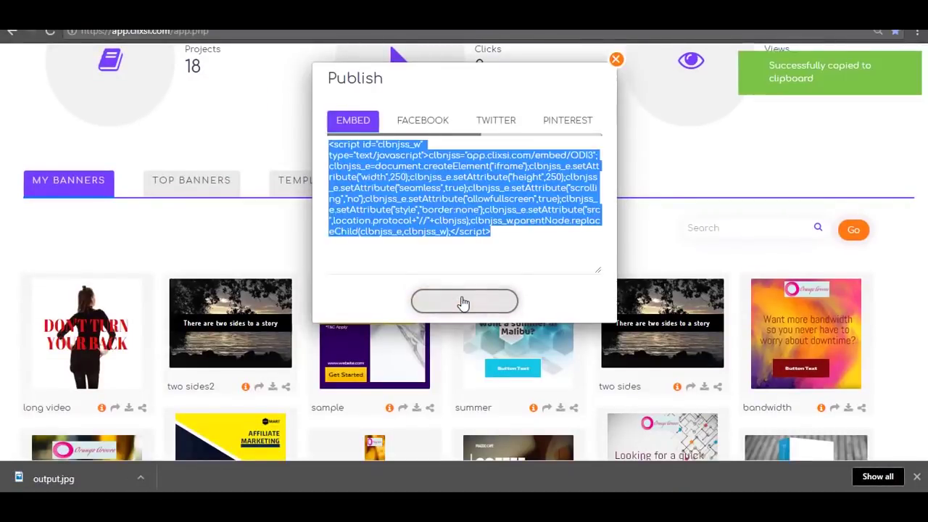
pyautogui.press('Escape')
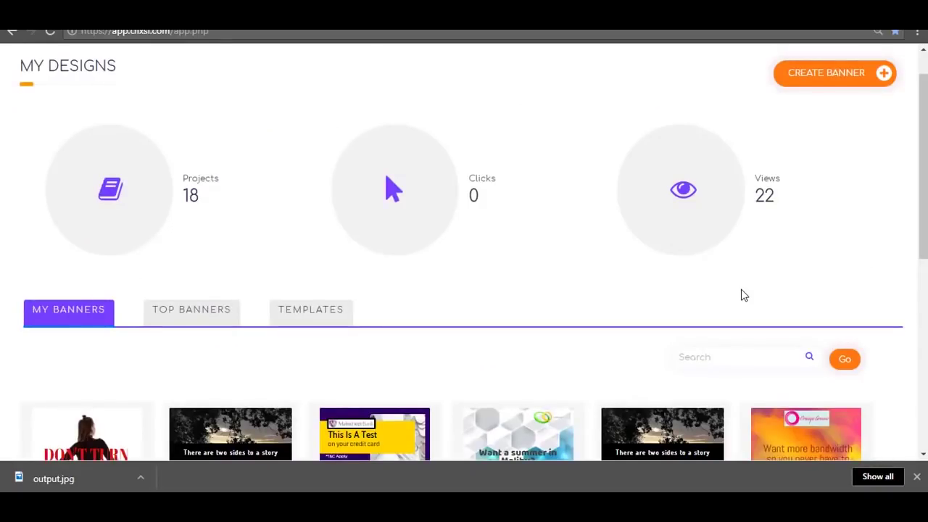
pyautogui.scroll(-1, 742, 295)
pyautogui.scroll(-1, 742, 295)
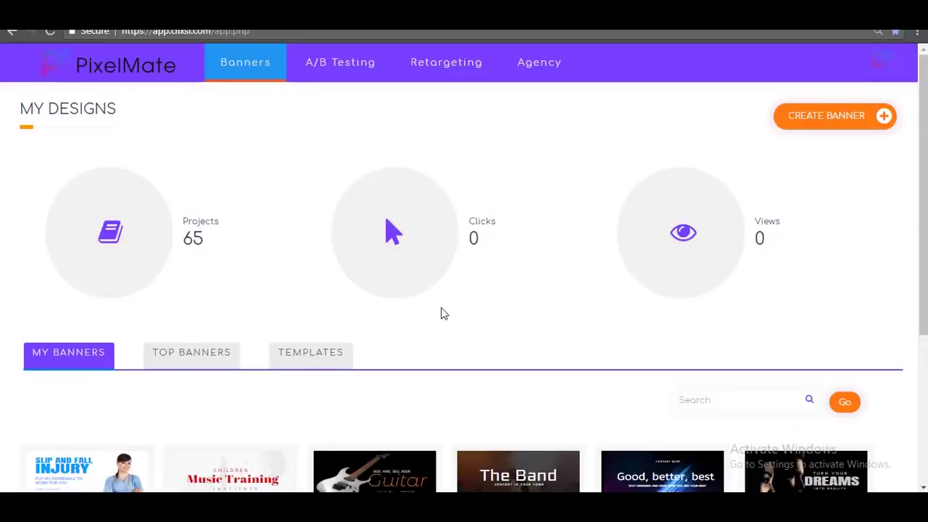
pyautogui.scroll(-2, 443, 313)
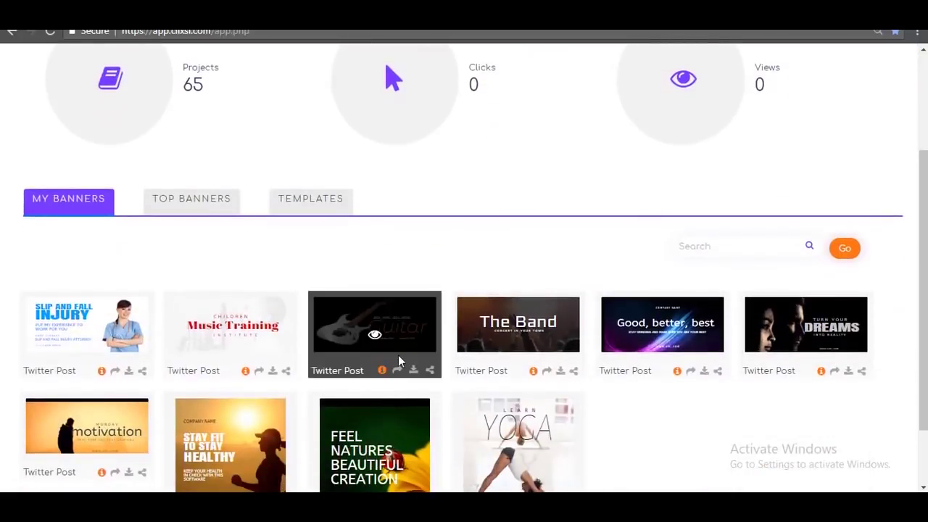
pyautogui.scroll(-1, 398, 355)
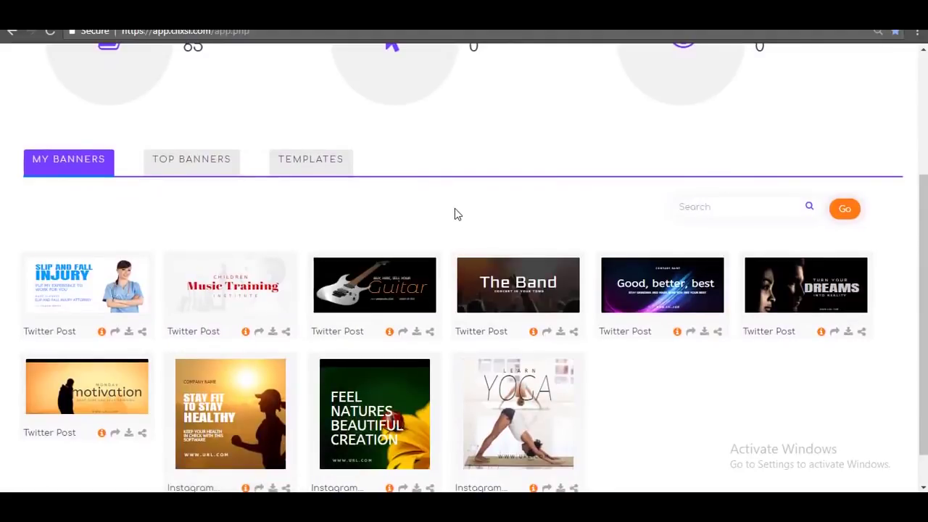
pyautogui.scroll(-1, 408, 269)
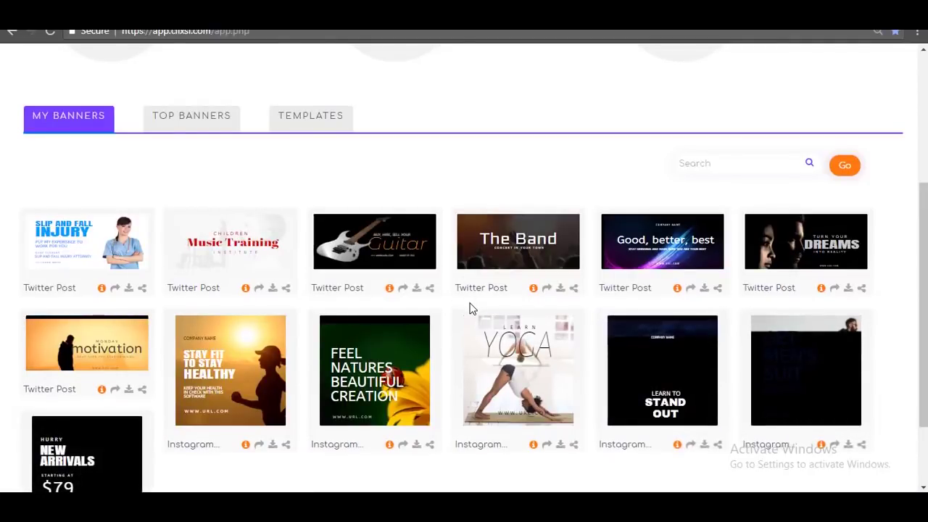
pyautogui.scroll(1, 470, 309)
pyautogui.scroll(1, 470, 309)
pyautogui.scroll(1, 470, 309)
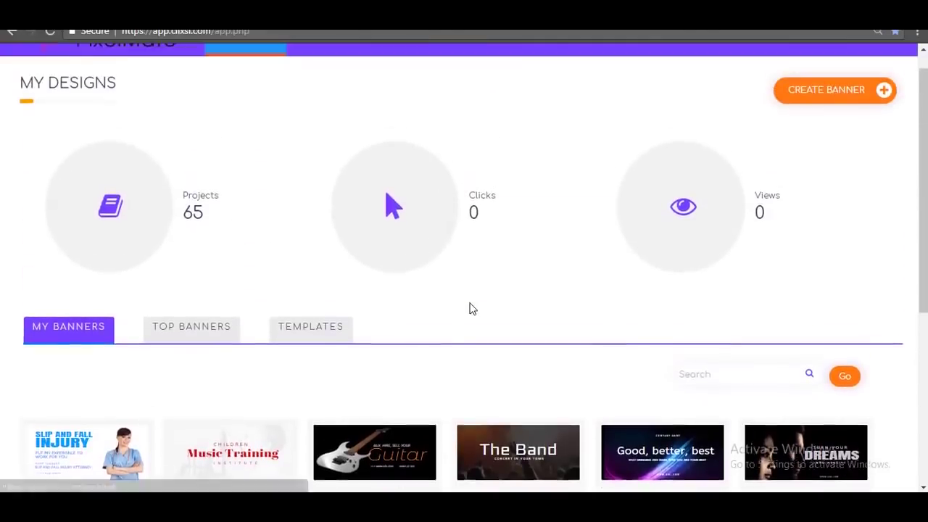
pyautogui.scroll(1, 470, 309)
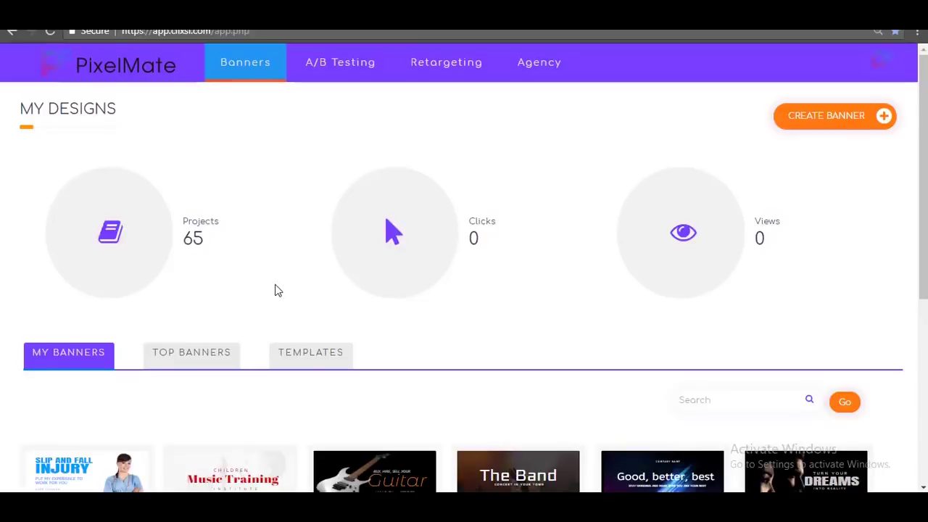
pyautogui.scroll(-1, 275, 290)
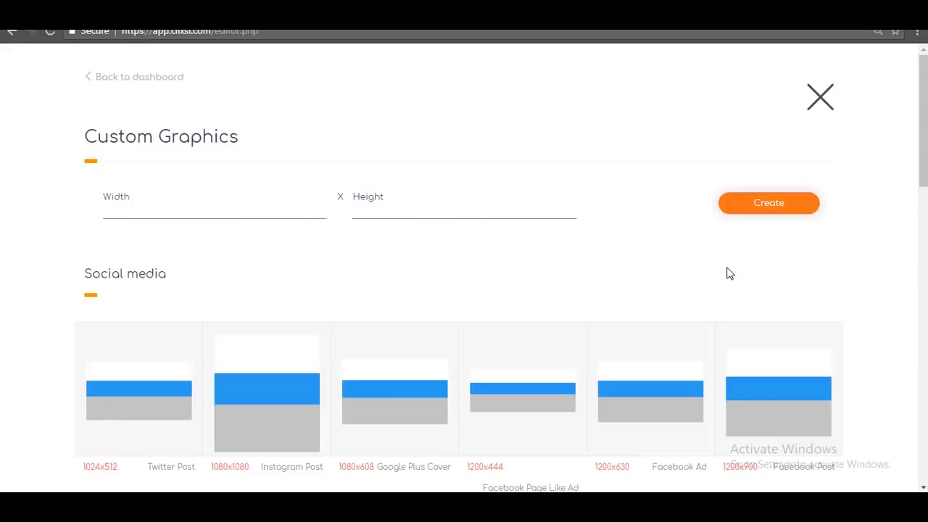
pyautogui.scroll(-2, 730, 273)
pyautogui.scroll(-2, 729, 273)
pyautogui.scroll(-2, 729, 275)
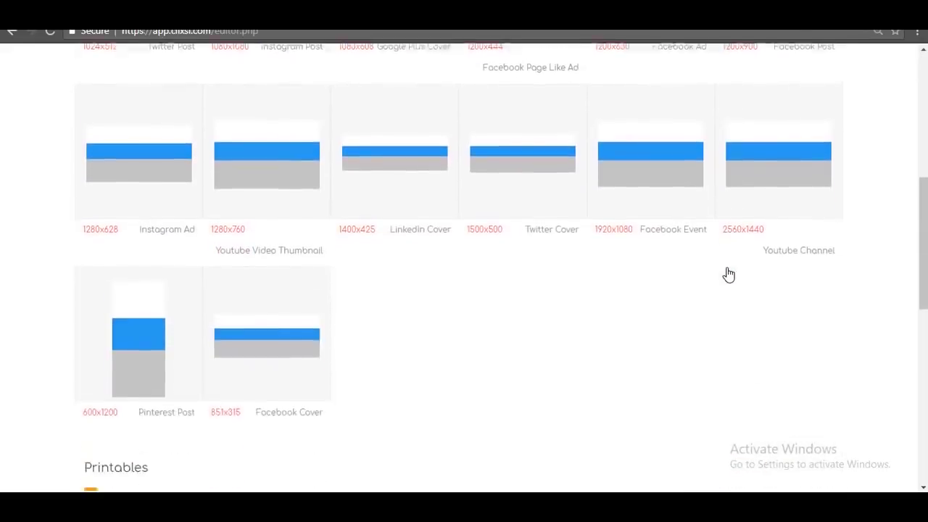
pyautogui.scroll(-2, 730, 273)
pyautogui.scroll(-1, 730, 272)
pyautogui.scroll(-2, 697, 304)
pyautogui.scroll(-2, 664, 331)
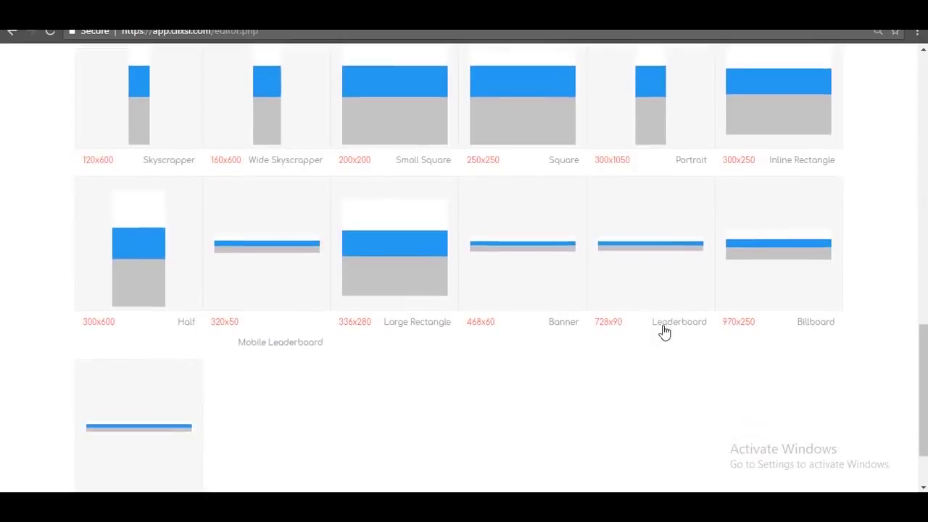
pyautogui.scroll(-2, 665, 331)
pyautogui.scroll(2, 663, 328)
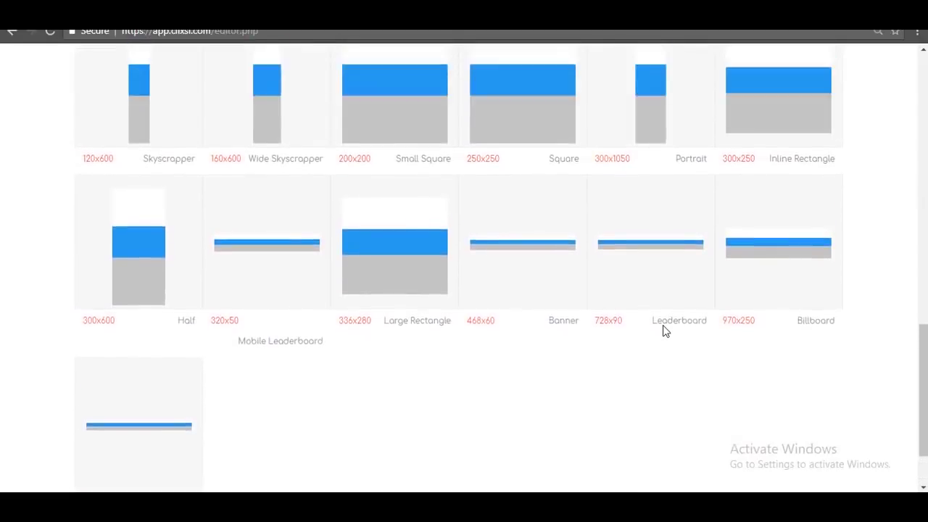
pyautogui.scroll(3, 661, 332)
pyautogui.click(905, 399)
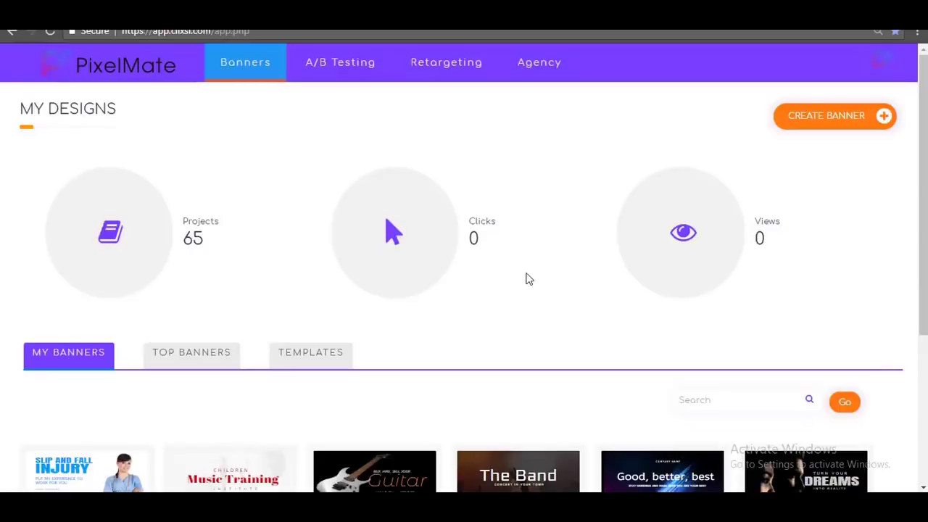
# Step: Scroll the dashboard stats and check Top Banners, which is empty for lack of data
pyautogui.scroll(-3, 443, 314)
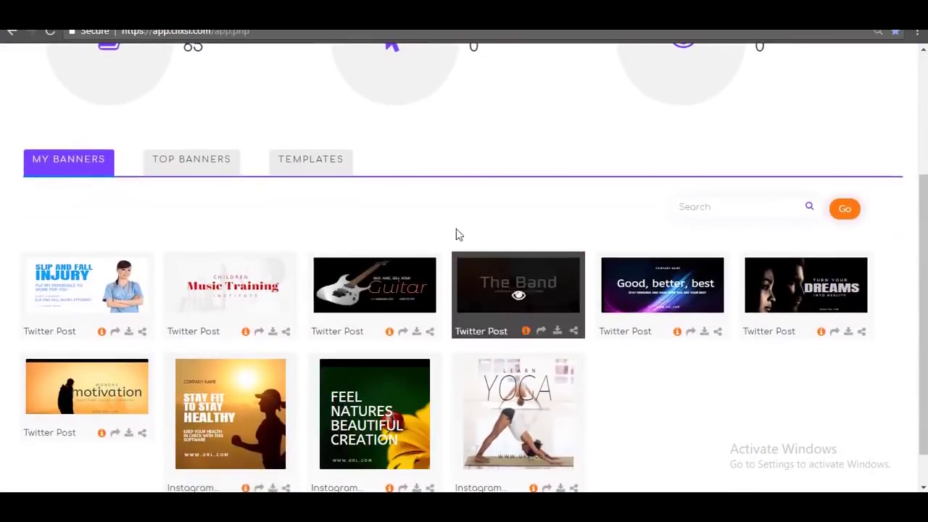
pyautogui.scroll(-1, 409, 270)
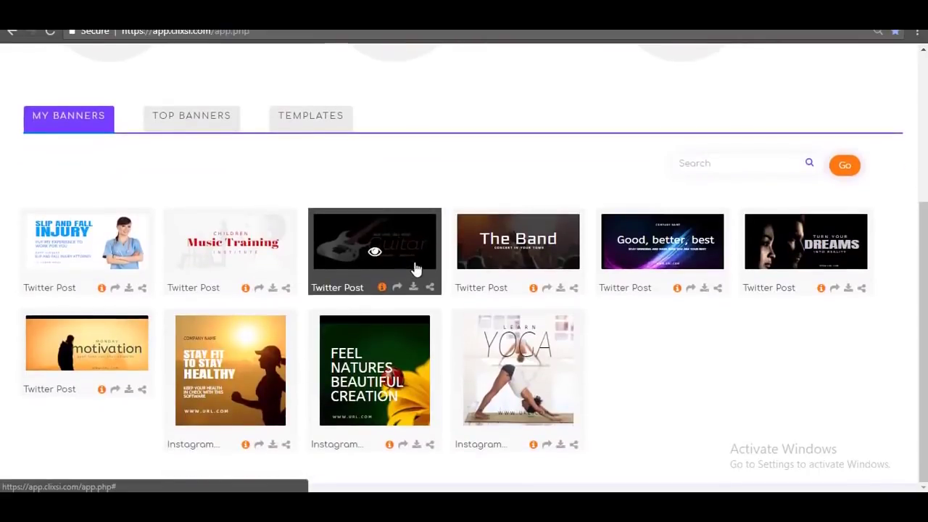
pyautogui.scroll(5, 469, 309)
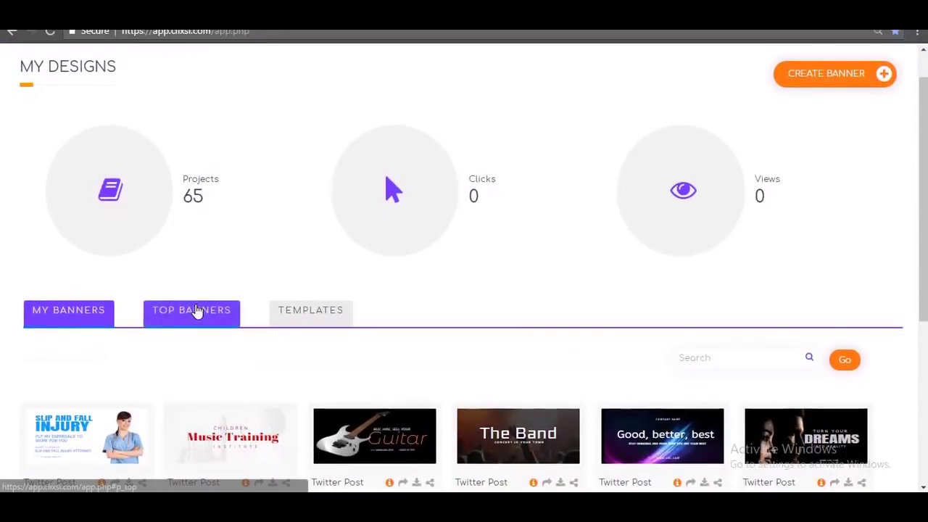
pyautogui.click(193, 353)
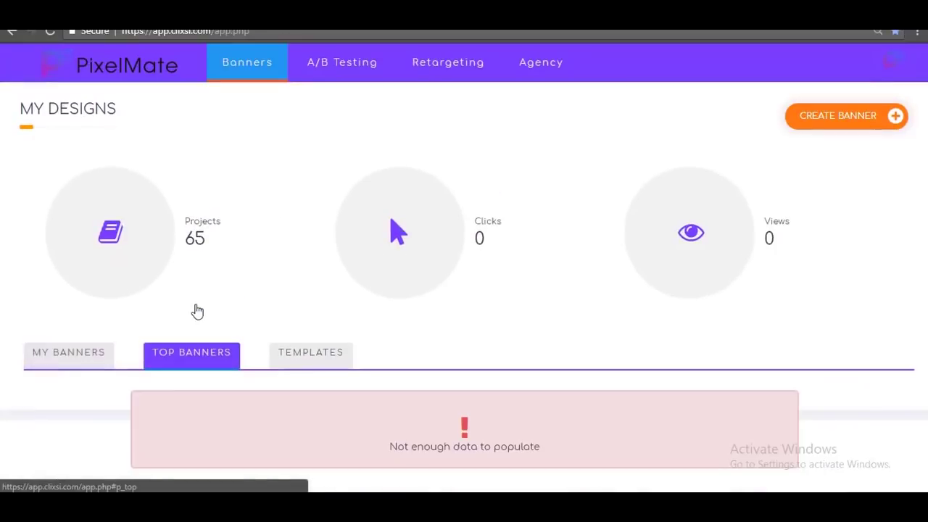
# Step: Switch to My Banners and scroll down through the saved banner thumbnails
pyautogui.click(78, 354)
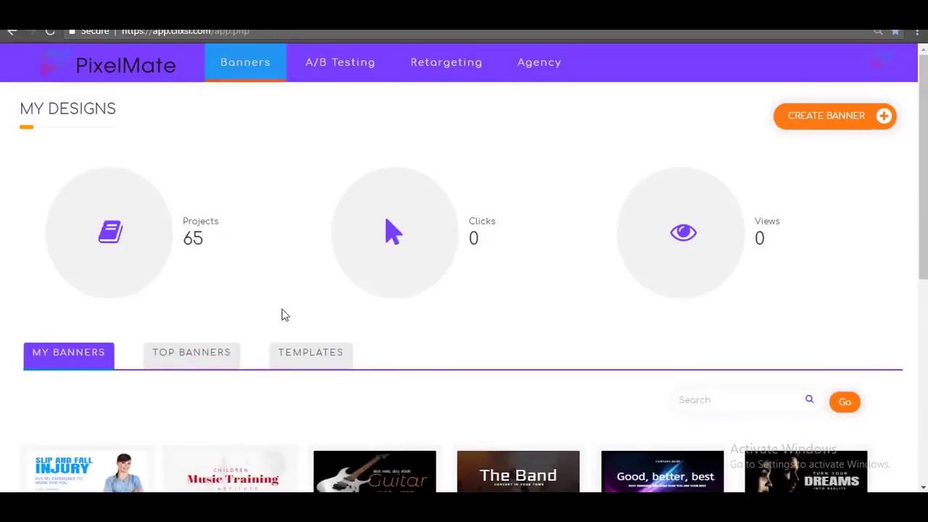
pyautogui.scroll(-2, 284, 315)
pyautogui.scroll(-2, 284, 314)
pyautogui.scroll(-1, 236, 362)
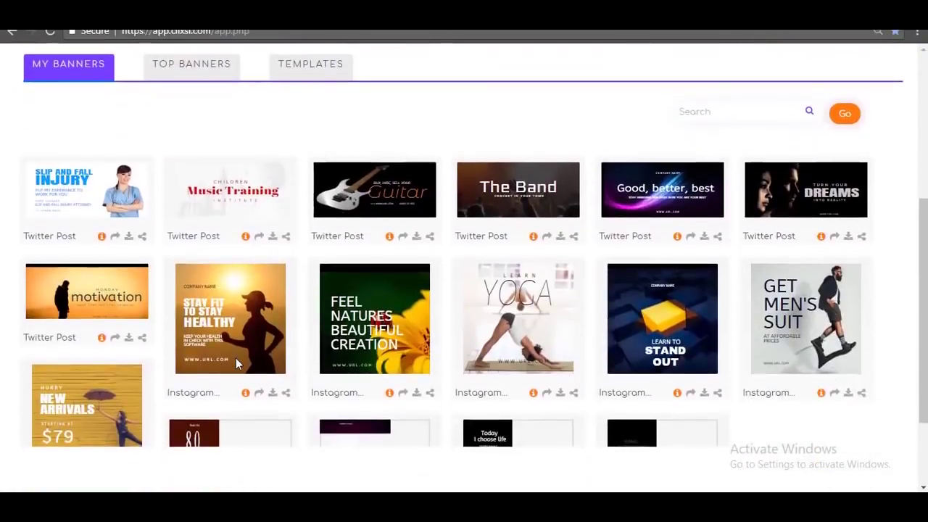
pyautogui.scroll(-1, 235, 358)
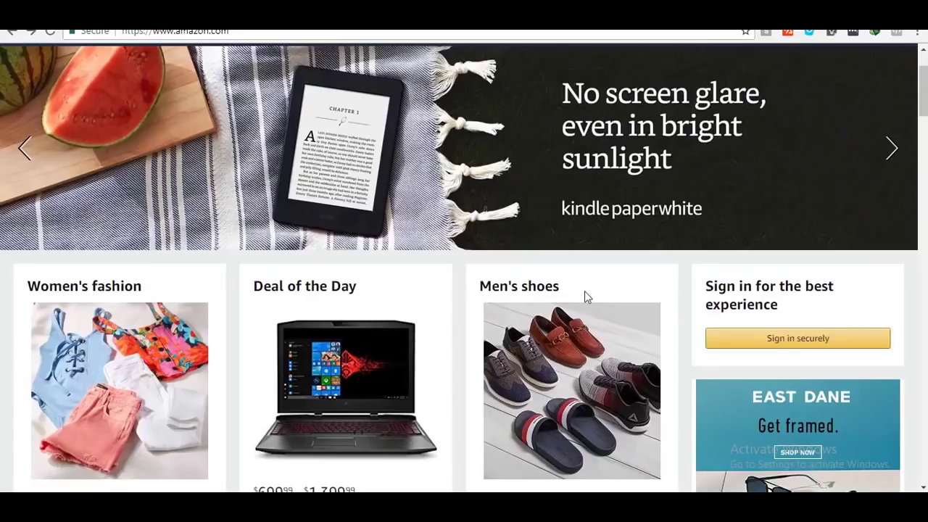
pyautogui.scroll(-1, 584, 290)
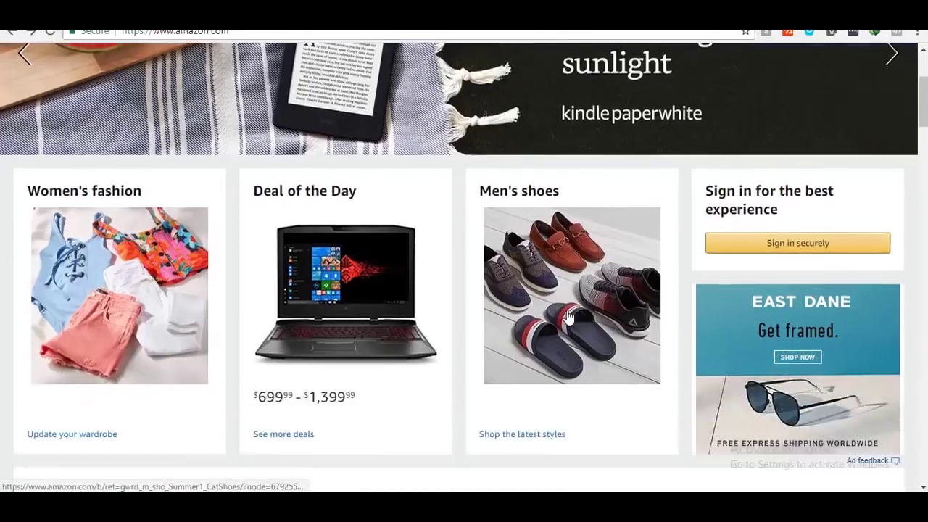
pyautogui.scroll(-2, 568, 320)
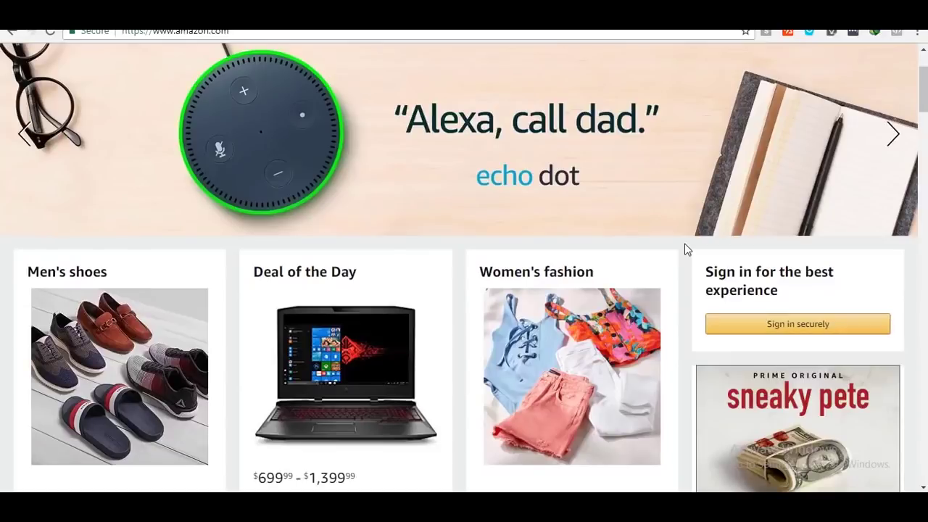
pyautogui.scroll(-1, 661, 258)
pyautogui.scroll(-1, 661, 258)
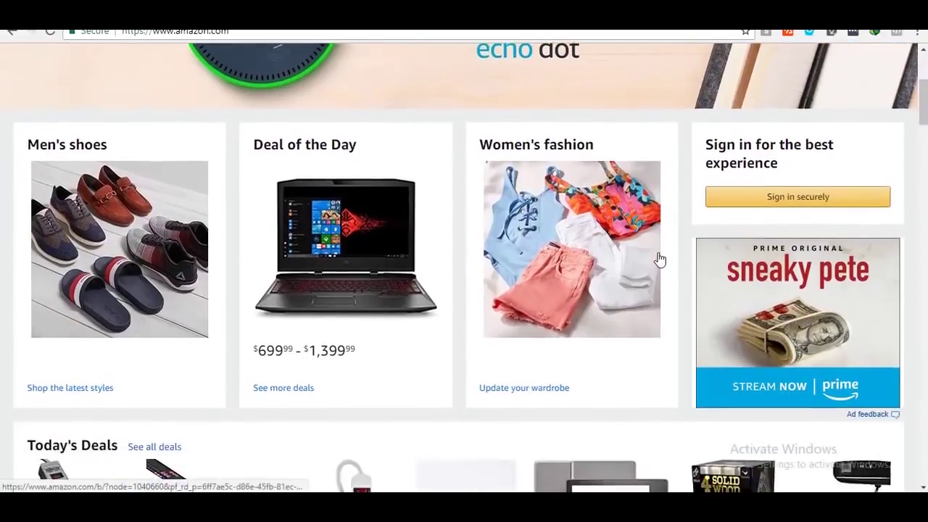
pyautogui.scroll(-1, 661, 259)
pyautogui.scroll(-1, 835, 160)
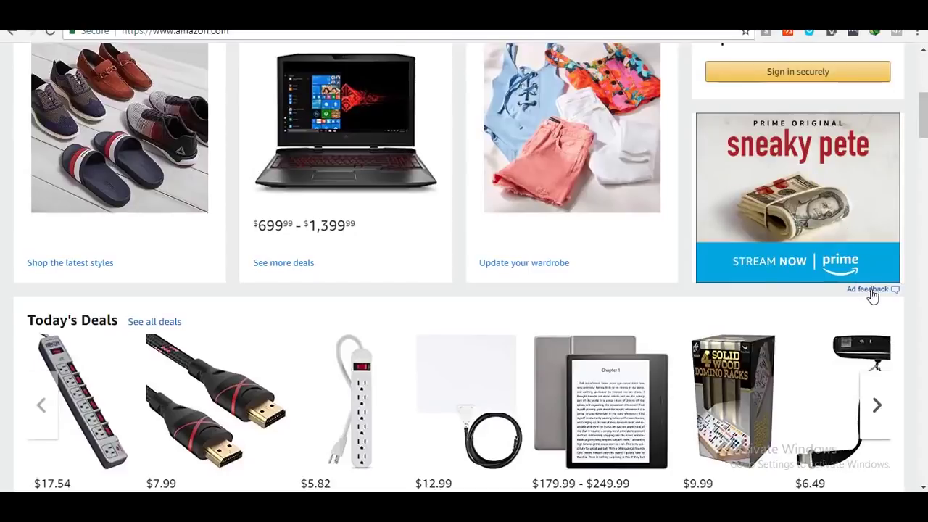
pyautogui.scroll(-3, 632, 313)
pyautogui.scroll(-4, 632, 312)
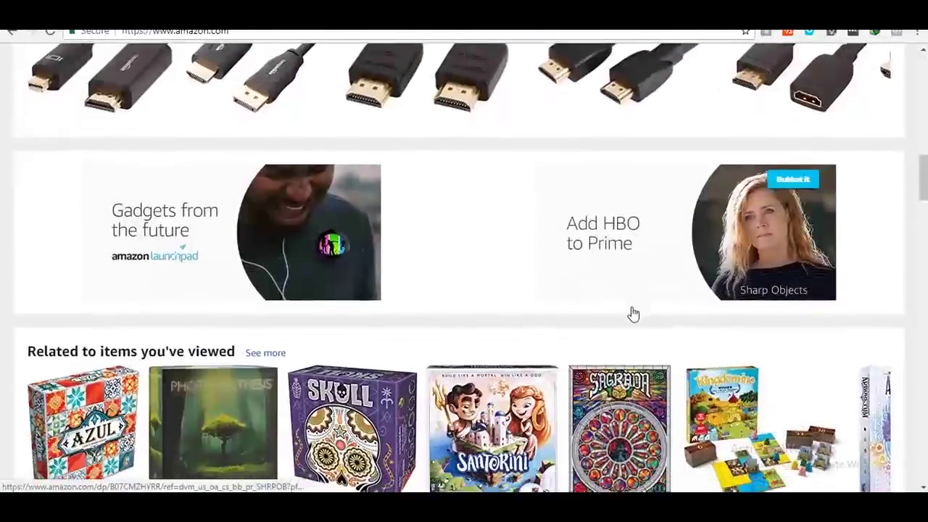
pyautogui.scroll(-1, 632, 312)
pyautogui.scroll(-3, 632, 313)
pyautogui.scroll(-2, 631, 312)
pyautogui.scroll(-2, 631, 312)
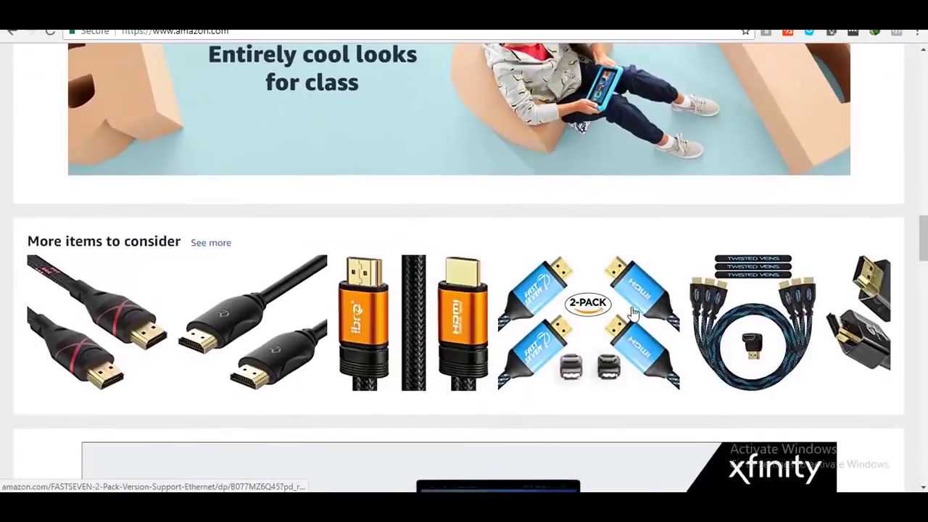
pyautogui.scroll(-3, 631, 313)
pyautogui.scroll(-3, 631, 312)
pyautogui.scroll(2, 632, 315)
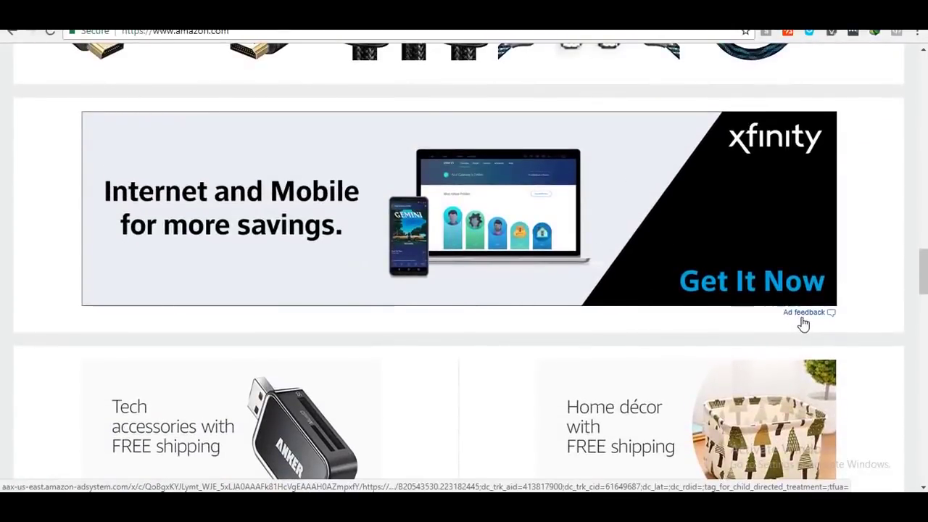
pyautogui.scroll(-1, 656, 279)
pyautogui.scroll(-2, 663, 264)
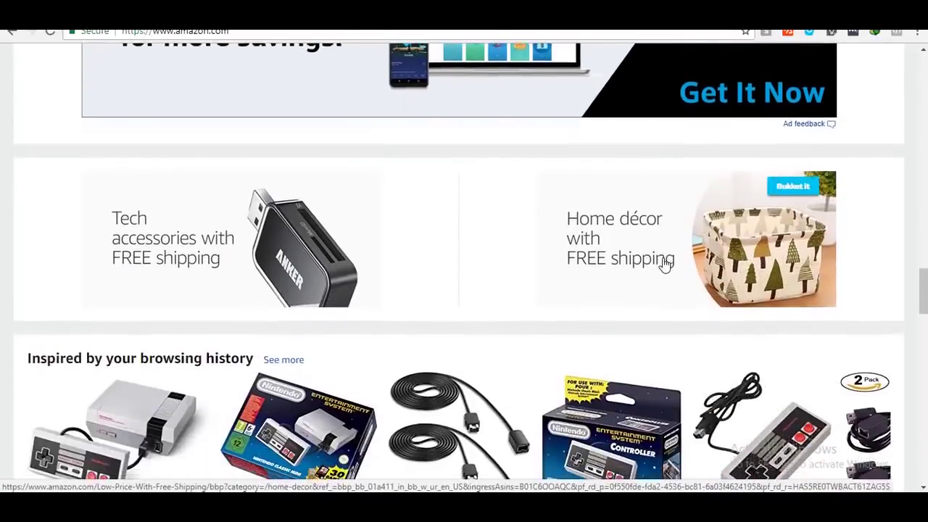
pyautogui.scroll(-2, 663, 264)
pyautogui.scroll(-3, 664, 264)
pyautogui.scroll(-2, 662, 264)
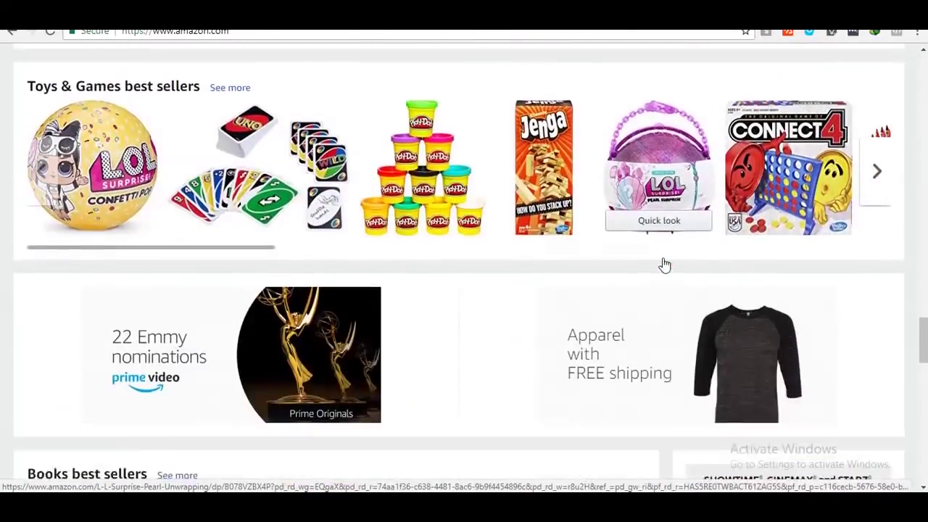
pyautogui.scroll(-1, 663, 264)
pyautogui.scroll(-1, 664, 265)
pyautogui.scroll(-2, 665, 266)
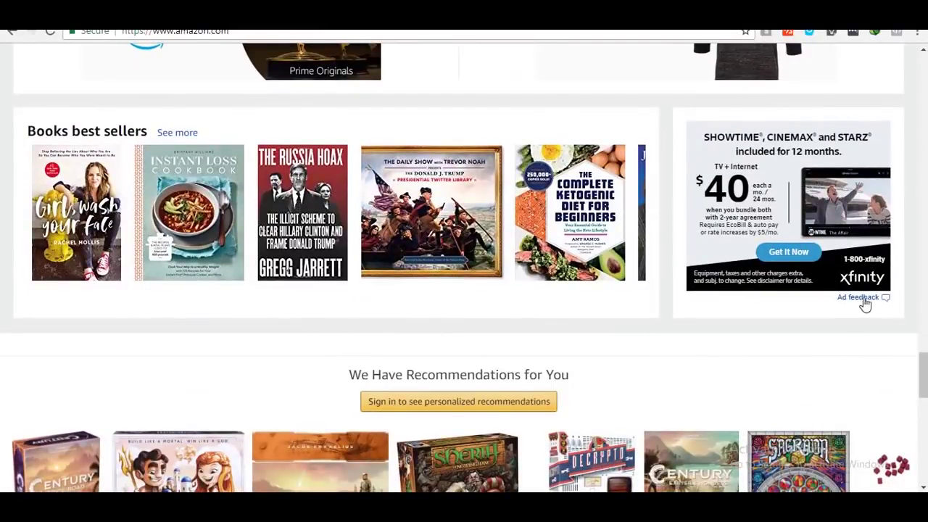
pyautogui.scroll(-1, 755, 236)
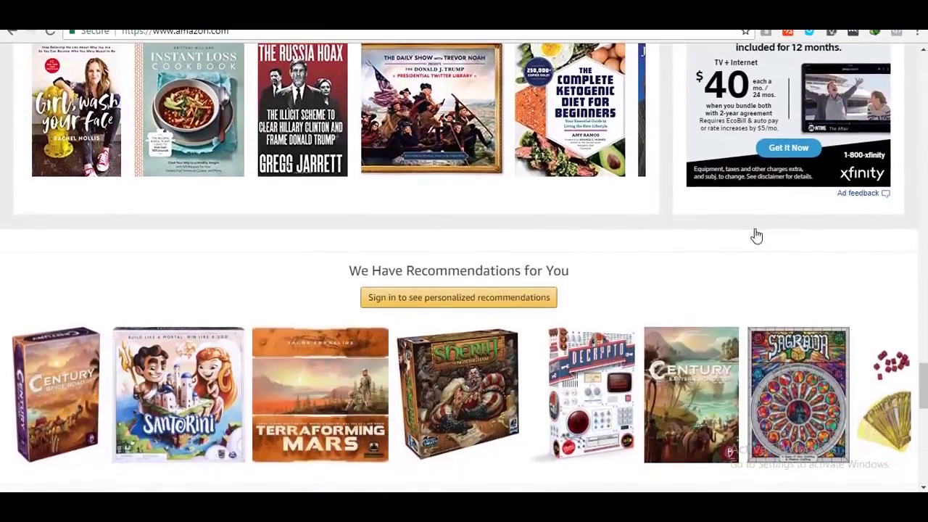
pyautogui.scroll(-1, 754, 235)
pyautogui.scroll(-2, 729, 255)
pyautogui.scroll(-2, 727, 255)
pyautogui.scroll(-1, 607, 396)
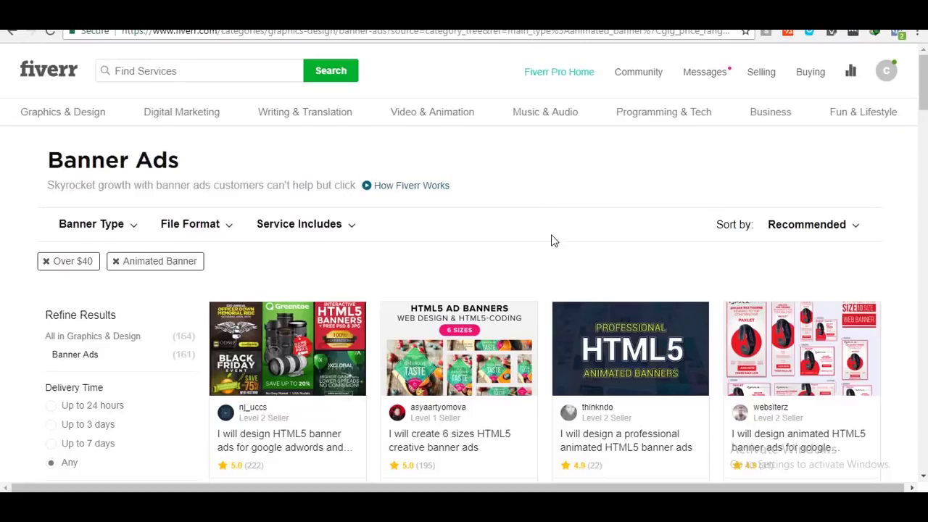
# Step: Scroll through the Over $40 Animated Banner gig results, reviewing each seller's rating and price
pyautogui.scroll(-1, 551, 241)
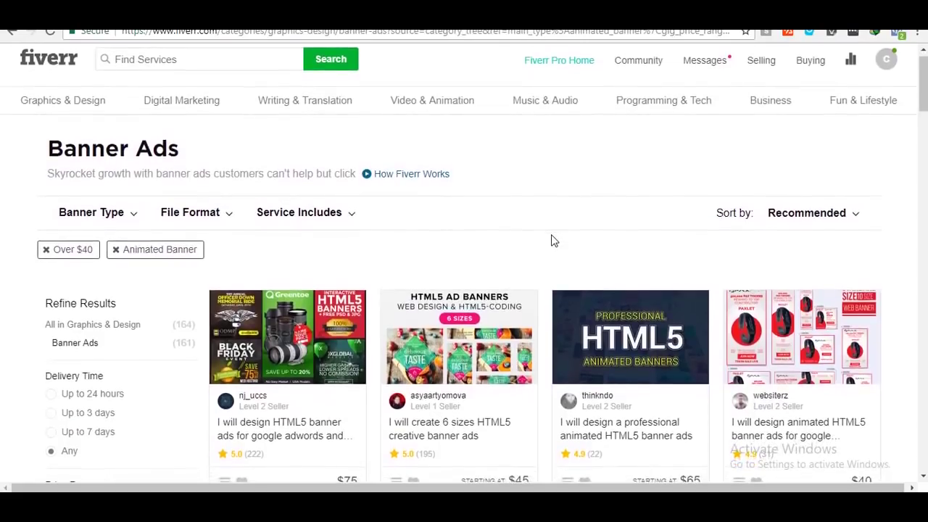
pyautogui.scroll(-1, 552, 241)
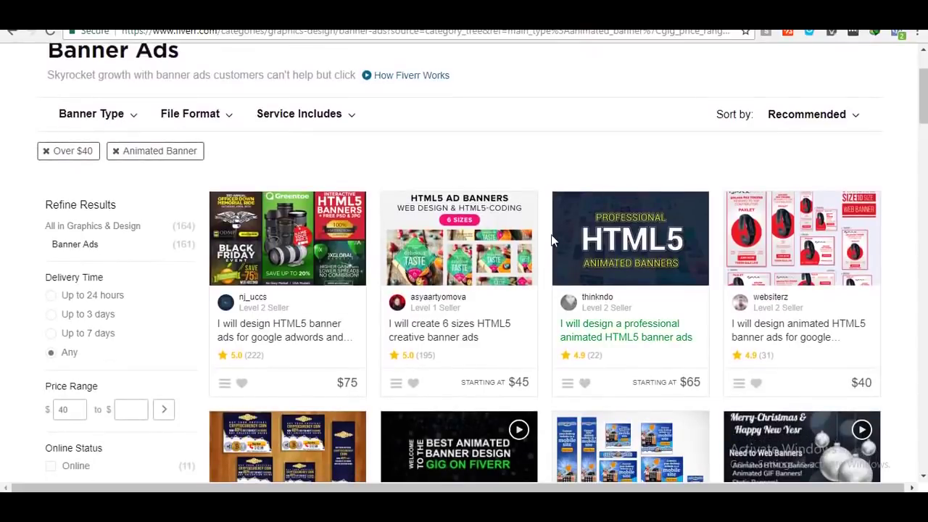
pyautogui.scroll(-1, 549, 250)
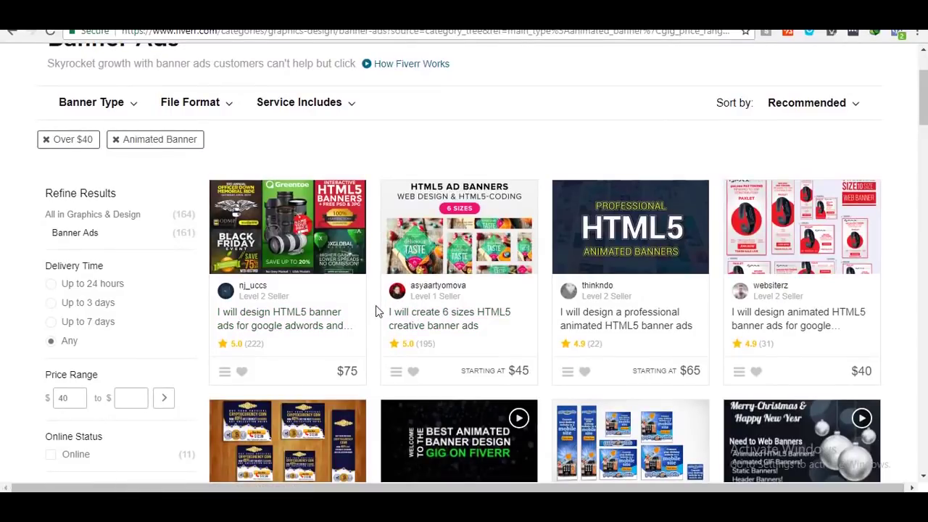
pyautogui.scroll(1, 375, 307)
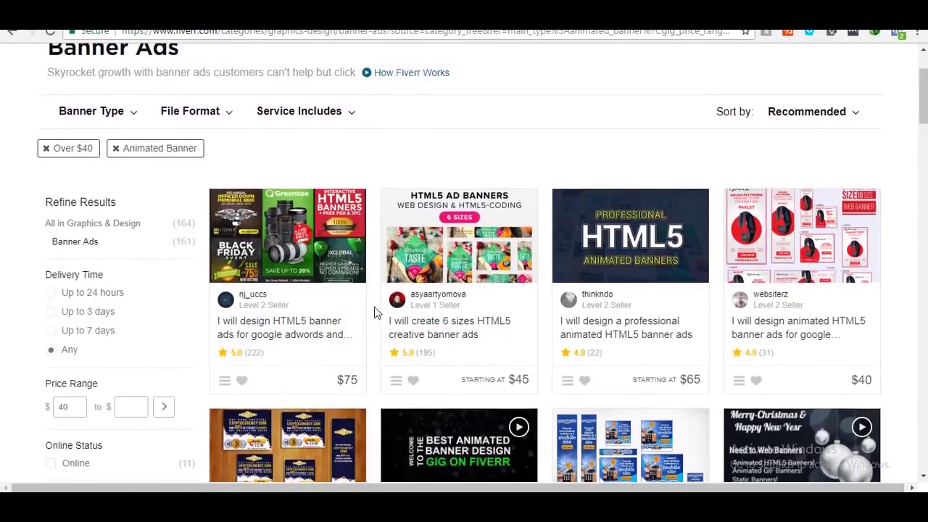
pyautogui.scroll(-3, 375, 313)
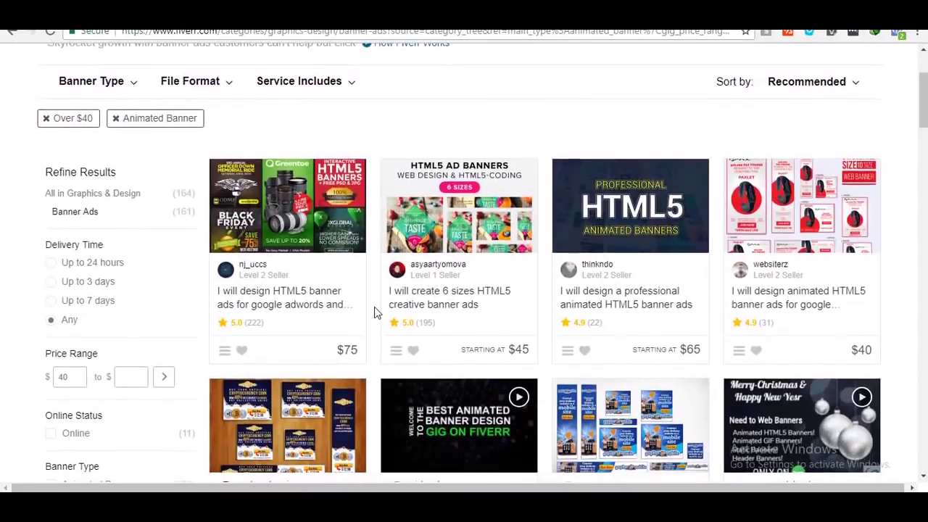
pyautogui.scroll(-3, 376, 314)
pyautogui.scroll(-2, 376, 313)
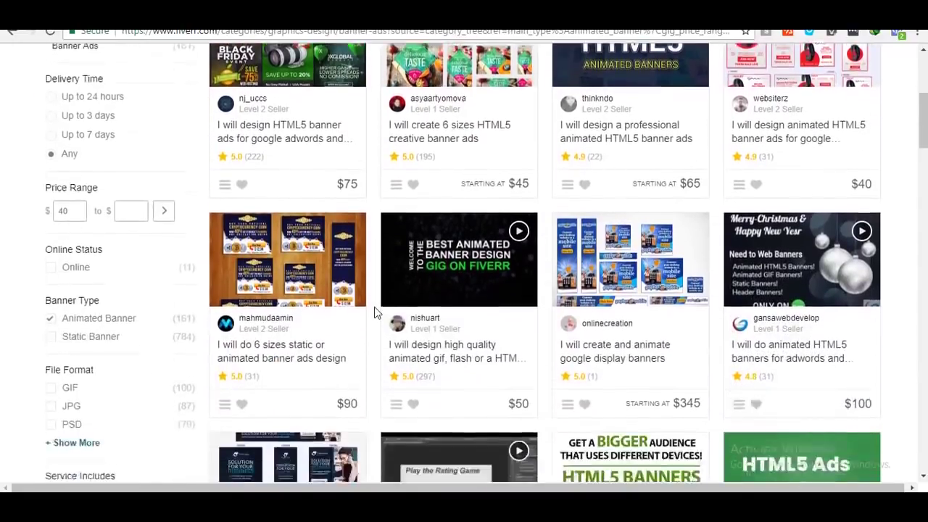
pyautogui.scroll(-2, 375, 313)
pyautogui.scroll(-1, 375, 314)
pyautogui.scroll(-1, 375, 313)
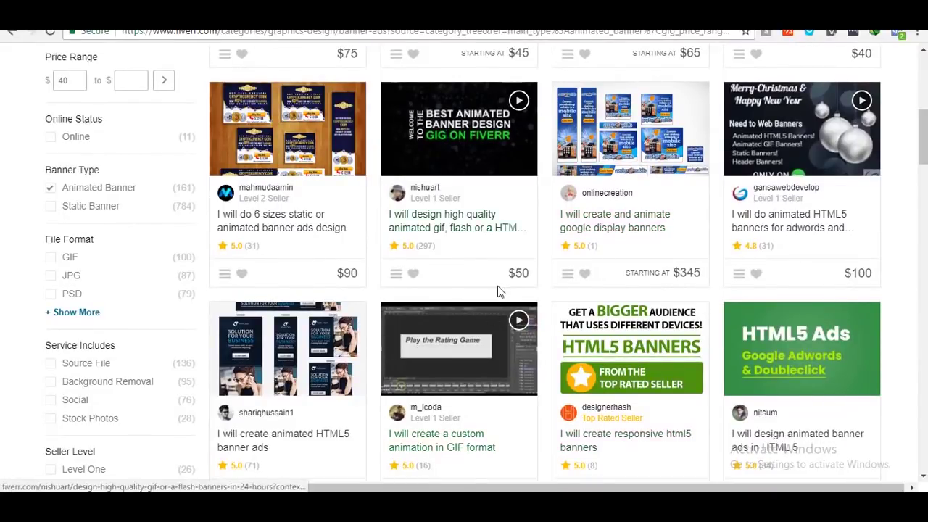
pyautogui.scroll(-3, 497, 287)
pyautogui.scroll(-1, 498, 290)
pyautogui.scroll(-3, 498, 290)
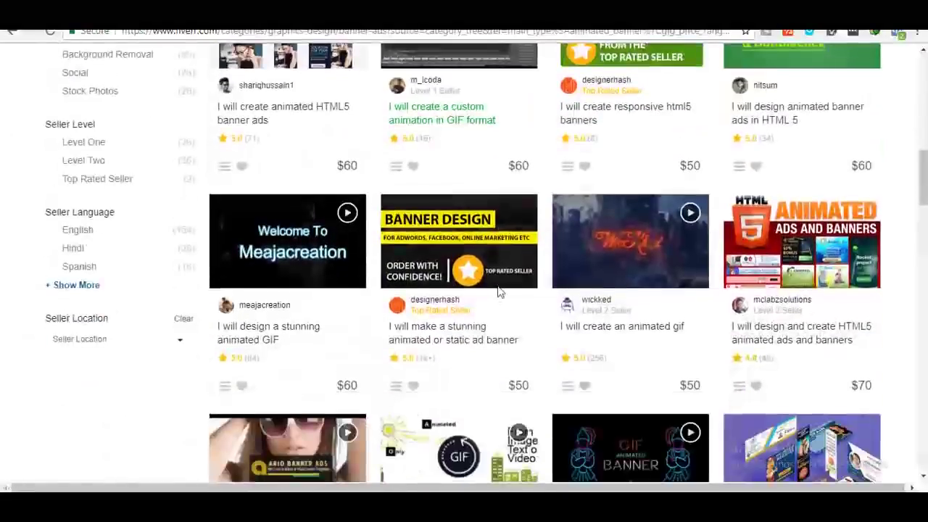
pyautogui.scroll(-2, 497, 290)
pyautogui.scroll(-3, 497, 291)
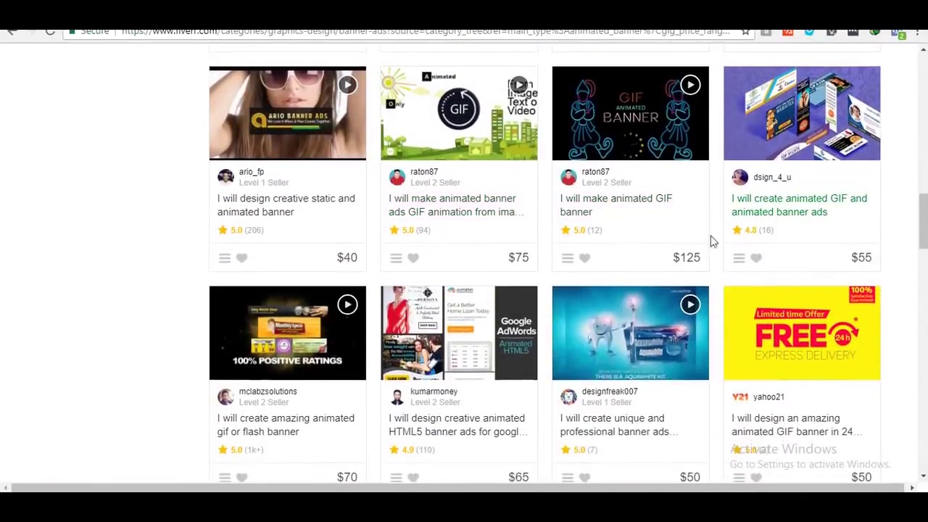
pyautogui.scroll(-3, 598, 274)
pyautogui.scroll(-1, 599, 274)
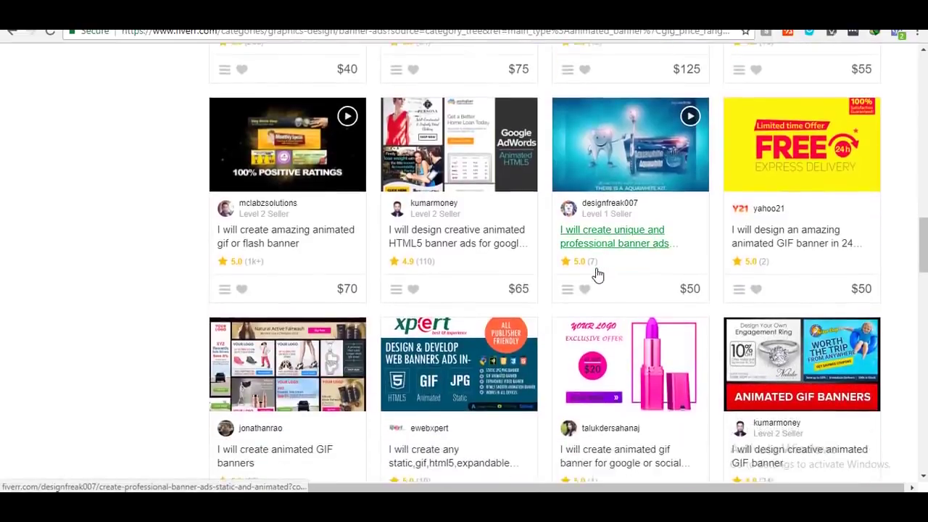
pyautogui.scroll(-1, 598, 273)
pyautogui.scroll(-2, 598, 274)
pyautogui.scroll(1, 598, 273)
pyautogui.scroll(3, 598, 273)
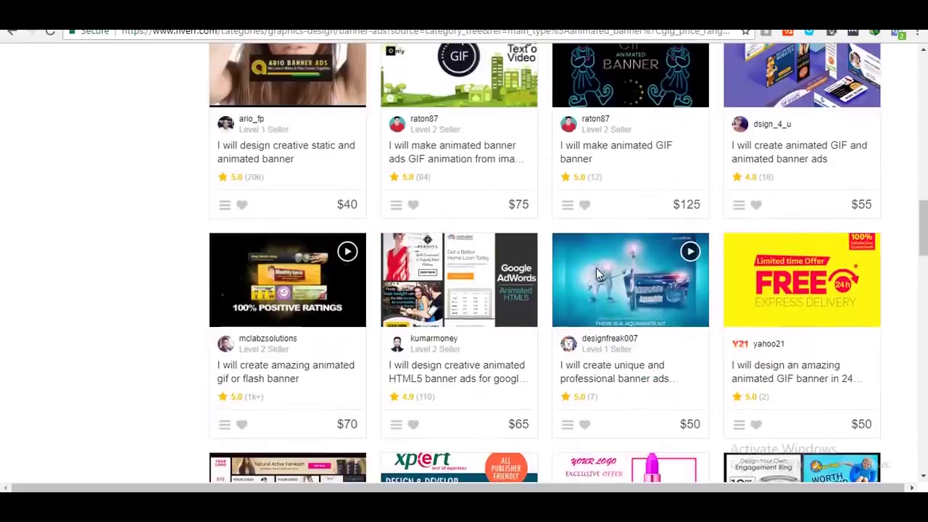
pyautogui.scroll(3, 598, 274)
pyautogui.scroll(2, 599, 273)
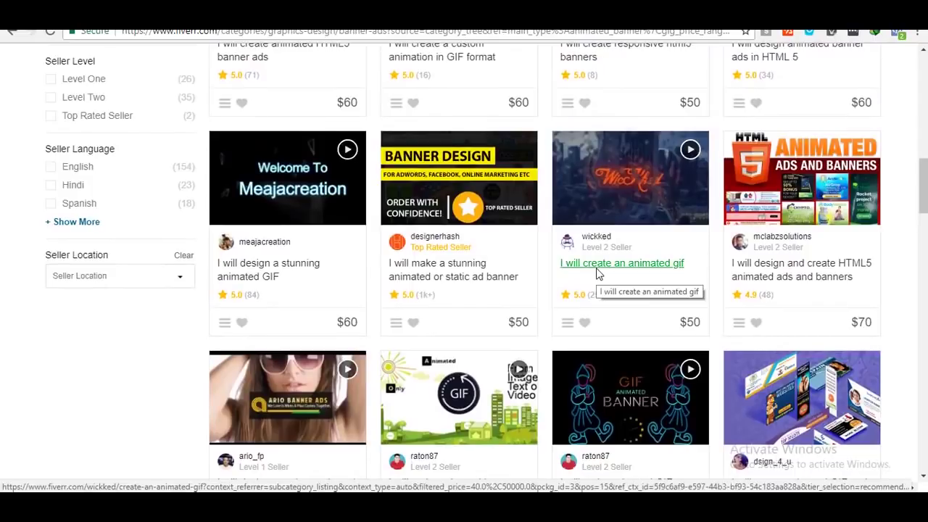
pyautogui.scroll(5, 850, 234)
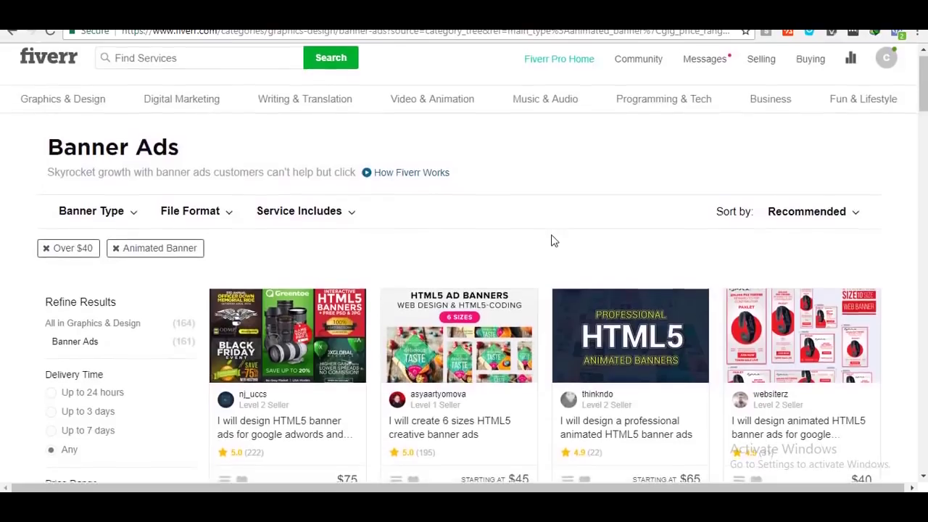
pyautogui.scroll(-2, 552, 240)
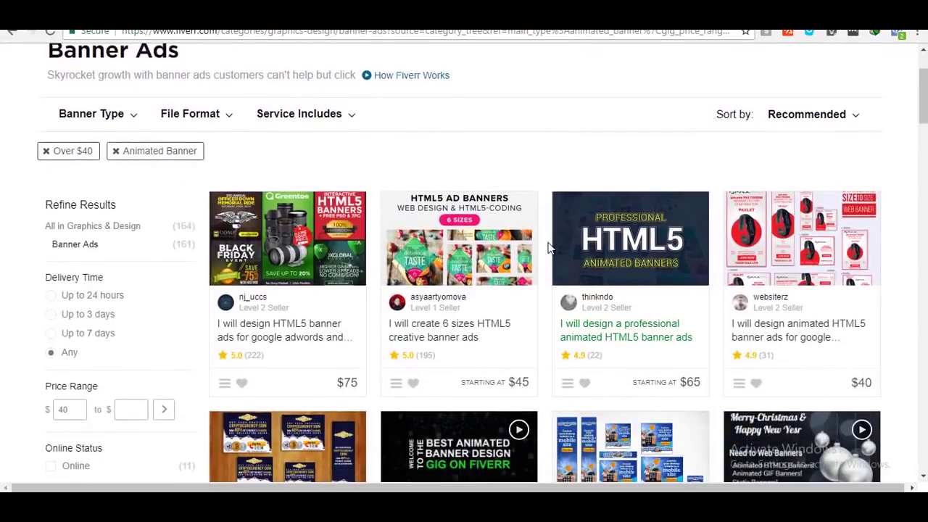
pyautogui.scroll(-1, 549, 251)
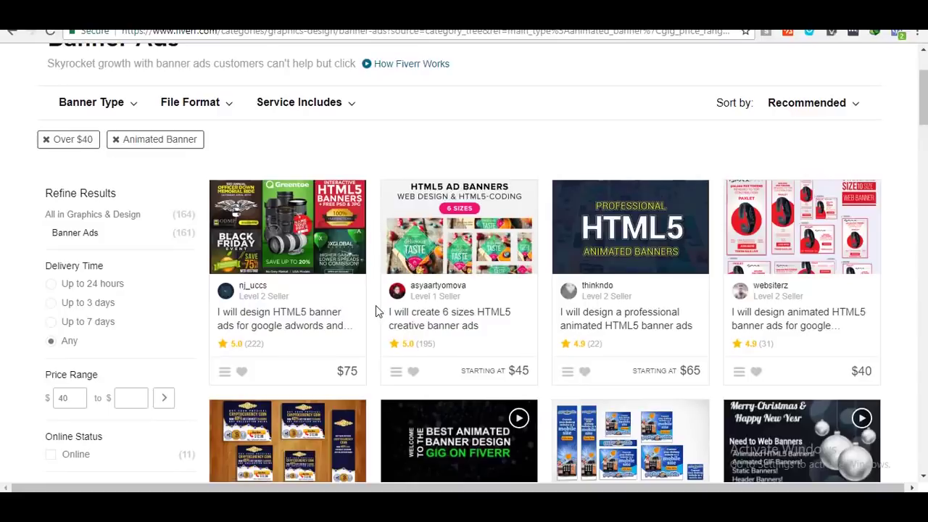
pyautogui.scroll(1, 375, 307)
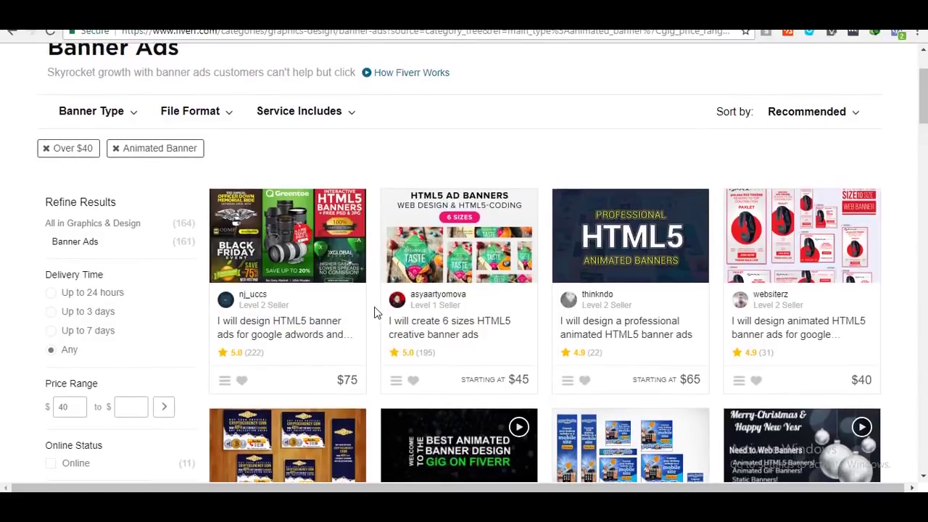
pyautogui.scroll(-1, 375, 313)
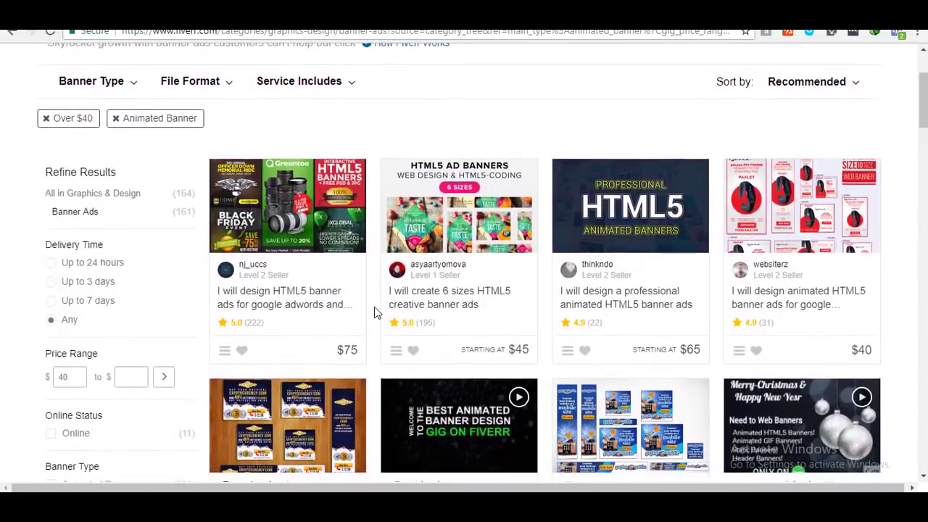
pyautogui.scroll(-3, 376, 313)
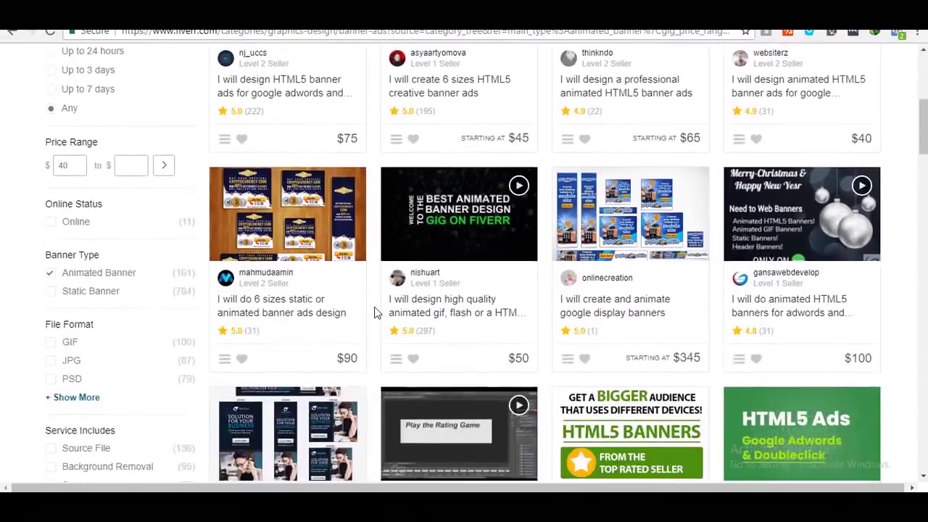
pyautogui.scroll(-1, 375, 311)
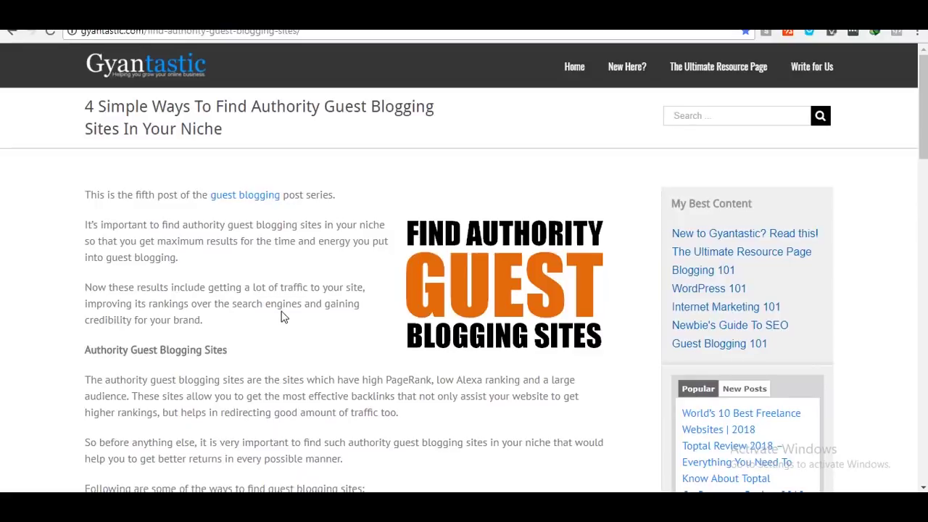
# Step: Scroll the guest-blogging article to sections 3 and 4 on social networks and pro bloggers
pyautogui.scroll(-5, 283, 299)
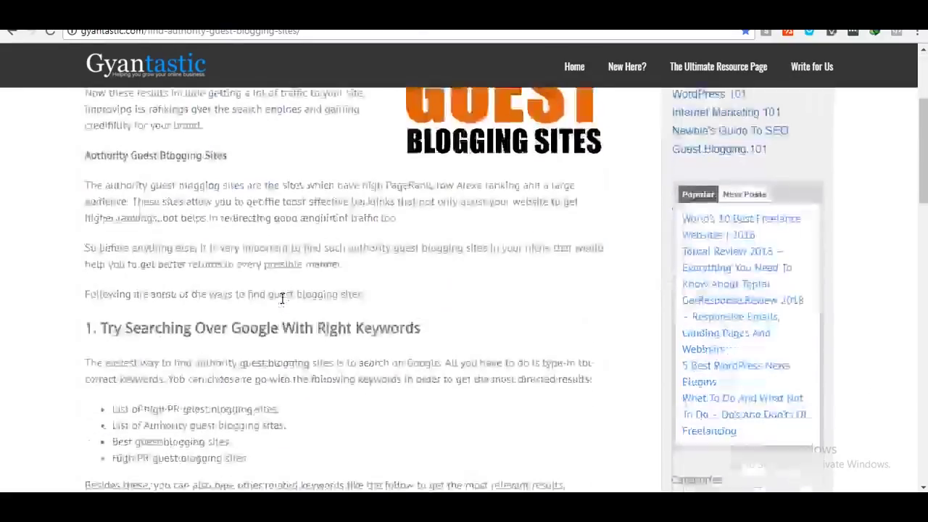
pyautogui.scroll(-5, 280, 297)
pyautogui.scroll(-5, 249, 327)
pyautogui.scroll(-4, 249, 332)
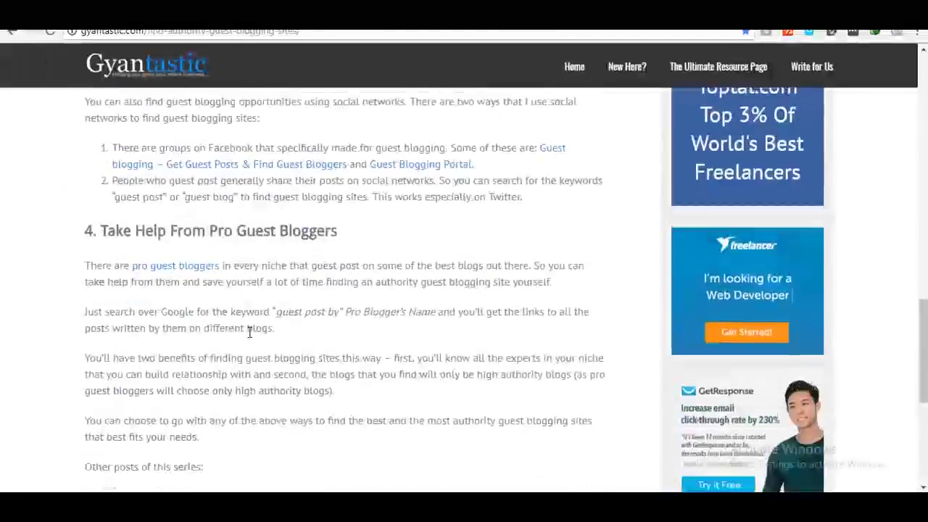
pyautogui.scroll(1, 249, 332)
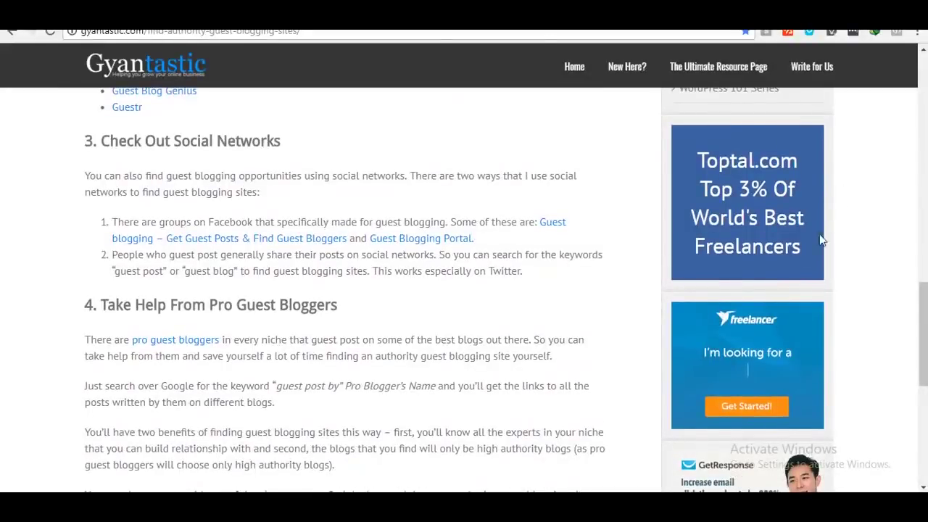
pyautogui.scroll(-2, 498, 284)
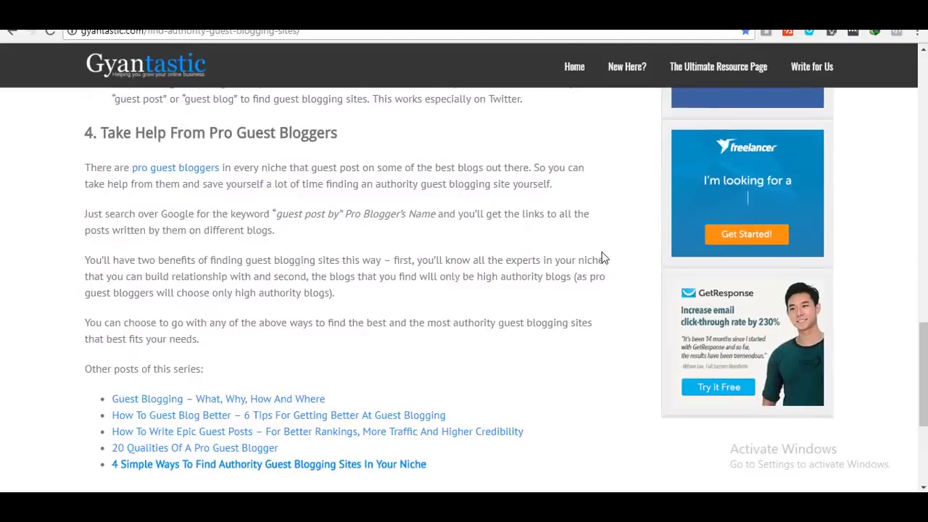
pyautogui.scroll(-1, 602, 258)
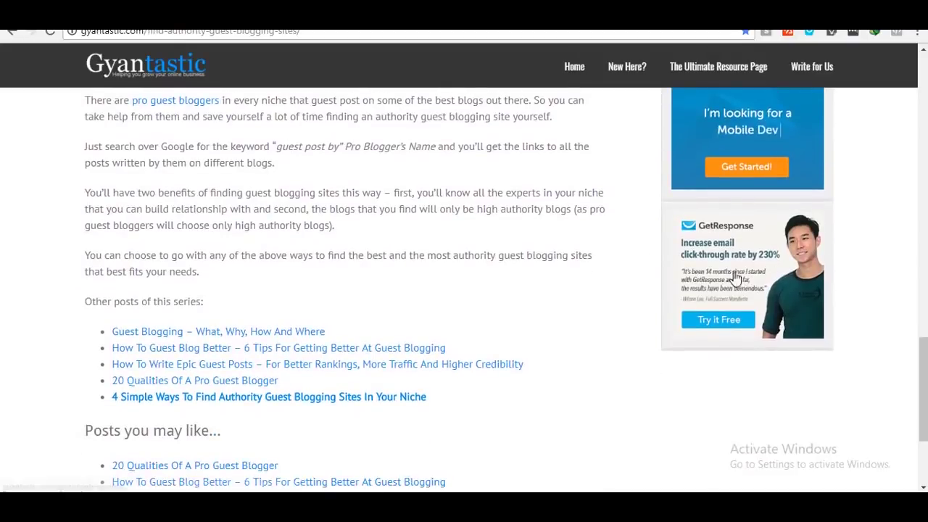
pyautogui.scroll(1, 551, 234)
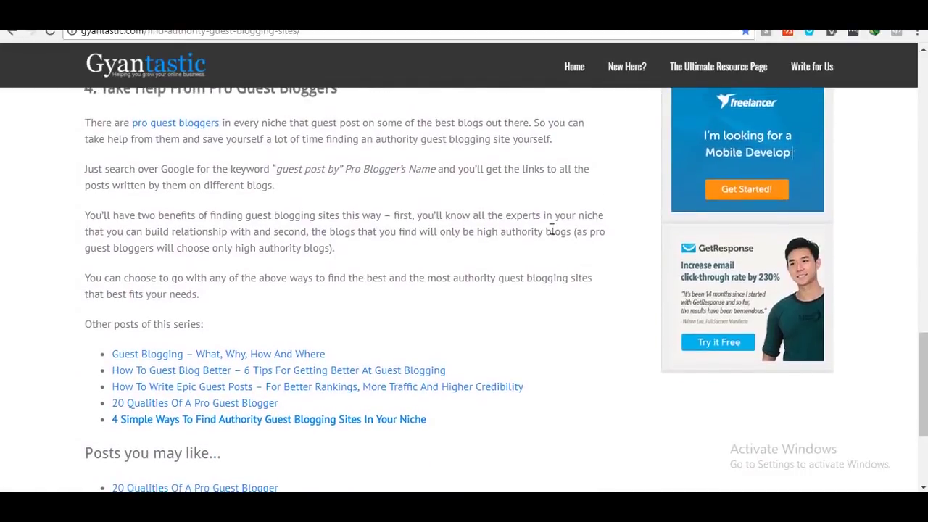
pyautogui.scroll(-1, 551, 234)
pyautogui.scroll(2, 550, 234)
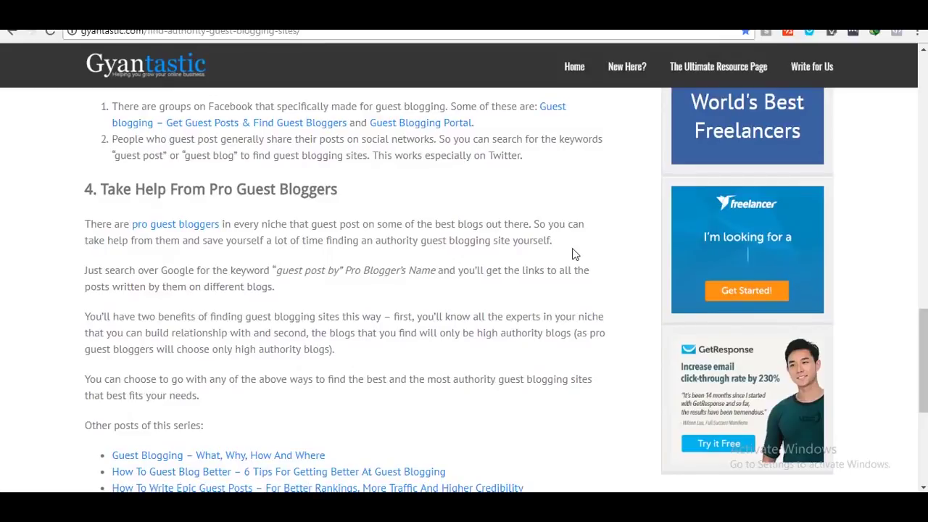
pyautogui.scroll(1, 572, 253)
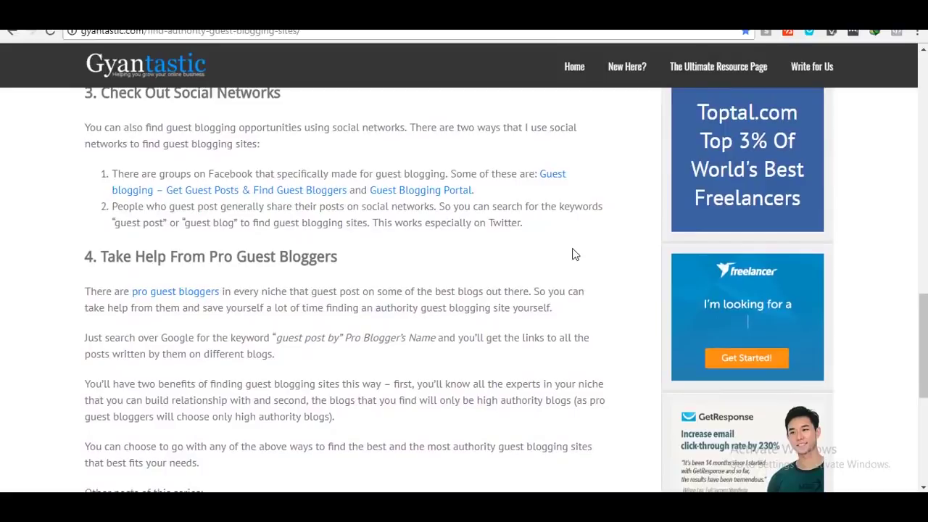
pyautogui.scroll(1, 572, 254)
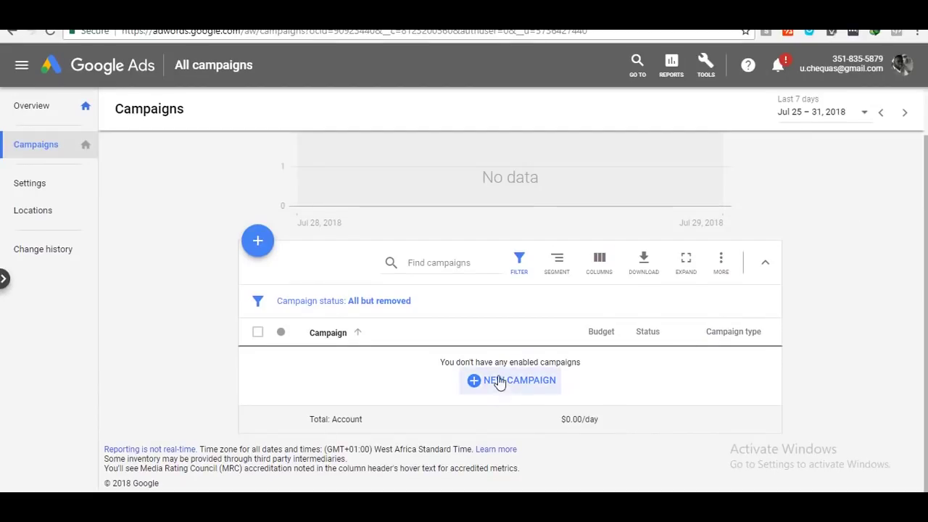
# Step: Create a brand-new Google Ads campaign with the Leads goal and Display campaign type
pyautogui.click(520, 384)
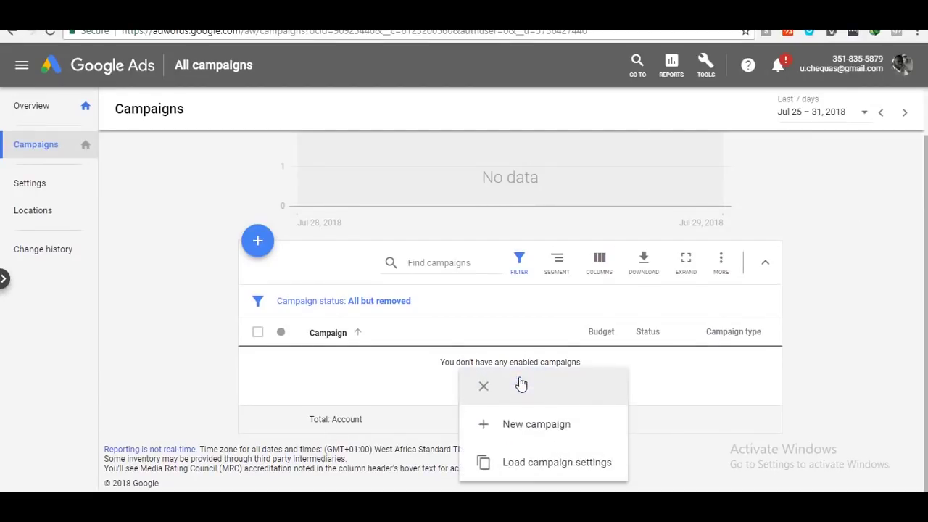
pyautogui.click(526, 428)
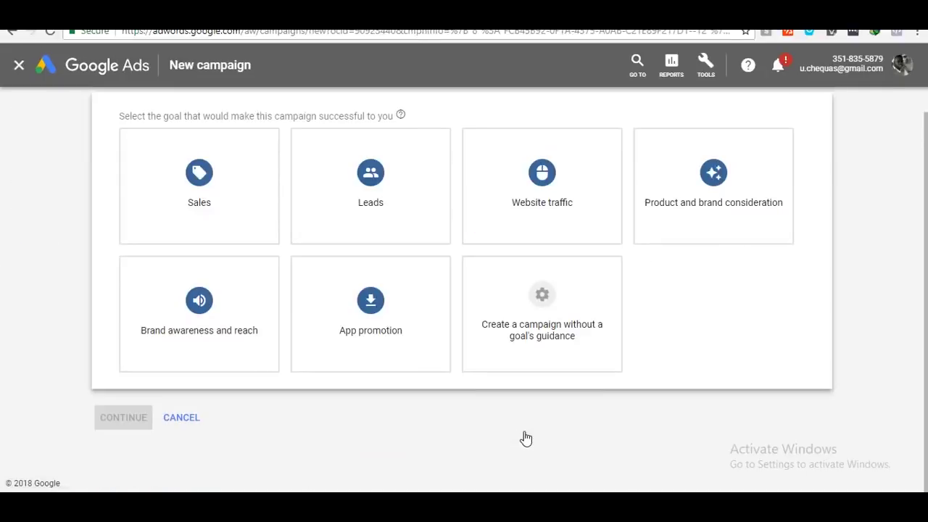
pyautogui.click(385, 228)
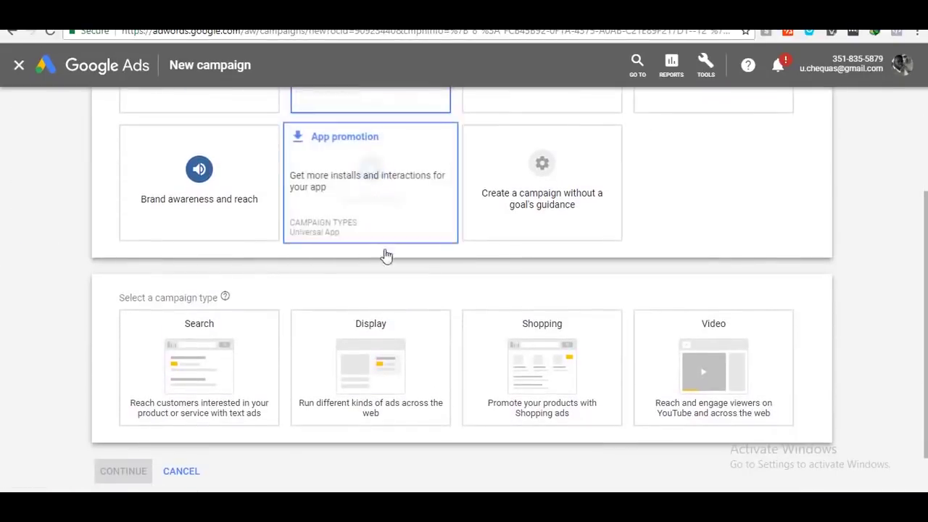
pyautogui.click(333, 362)
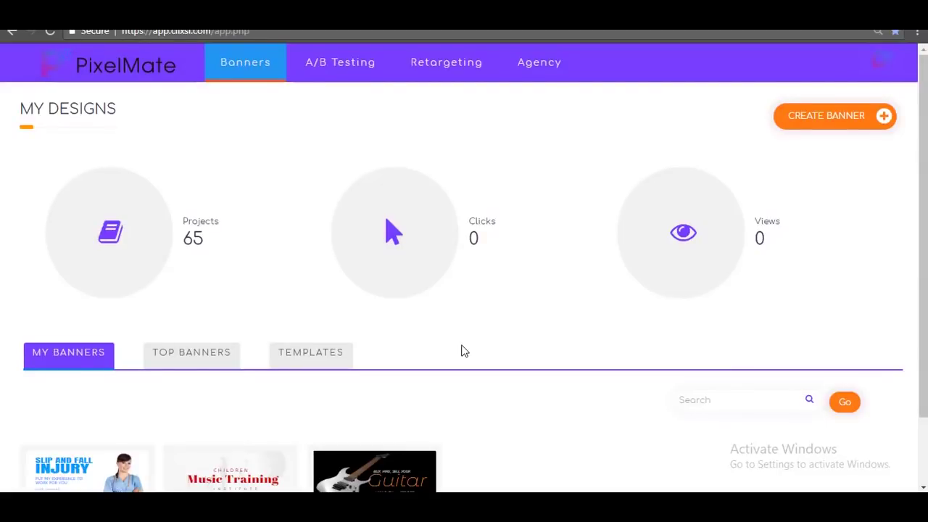
# Step: Start Create Banner, then dismiss the Choose Creative screen to return to the dashboard
pyautogui.click(834, 123)
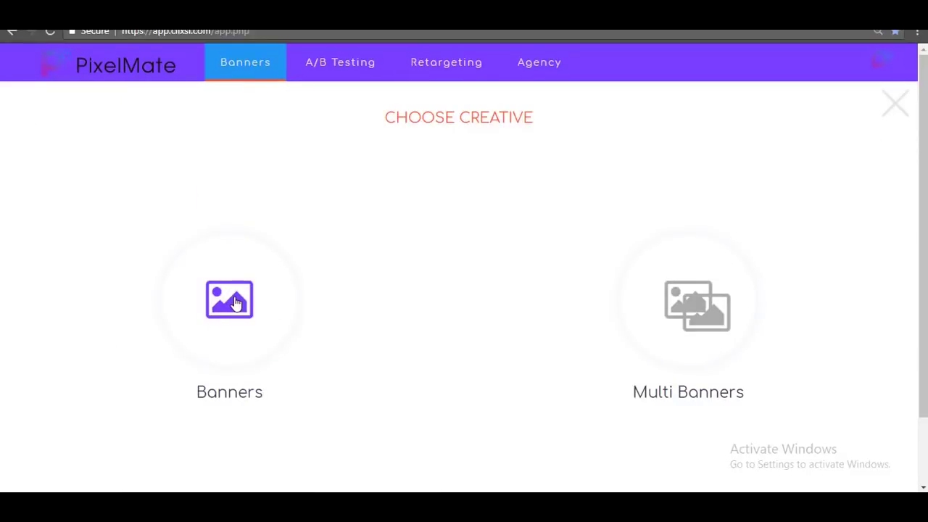
pyautogui.click(899, 113)
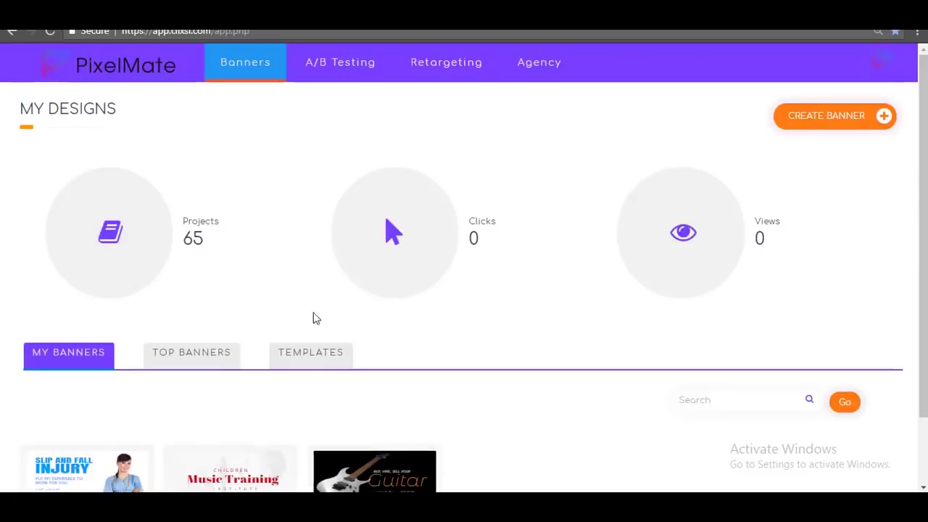
# Step: Open the Square template category and preview the Mainstreet Bank 'No Extra Cost EMI' card
pyautogui.click(313, 360)
pyautogui.scroll(-2, 271, 267)
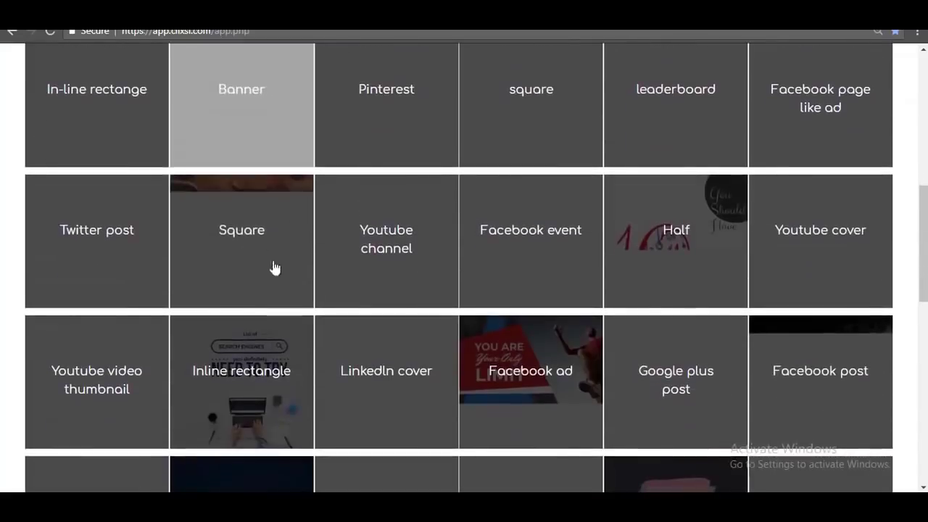
pyautogui.click(222, 249)
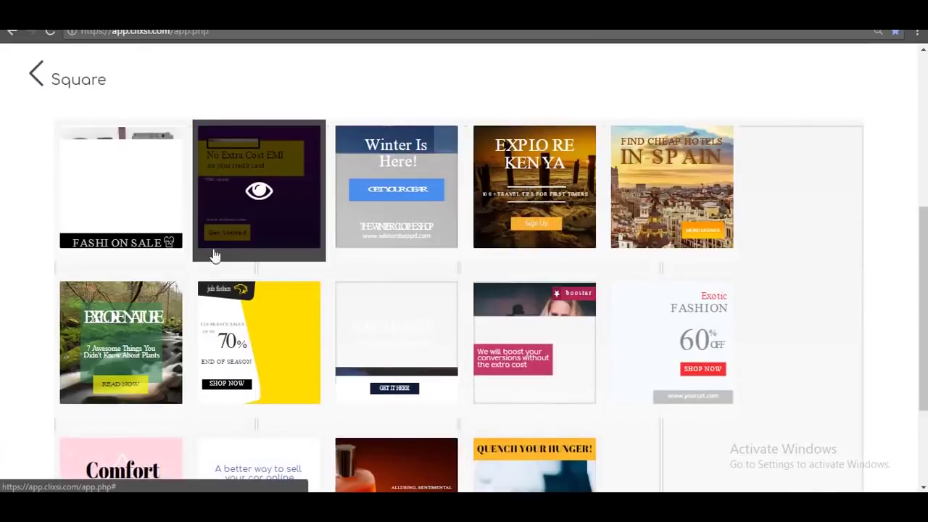
pyautogui.click(259, 190)
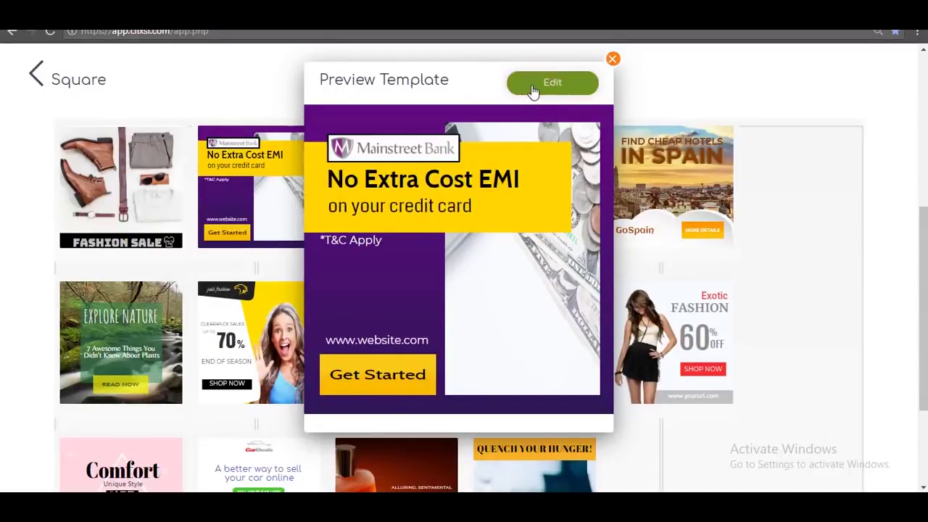
# Step: Open the Mainstreet Bank template in the editor, trying a grey background before restoring dark purple
pyautogui.click(532, 88)
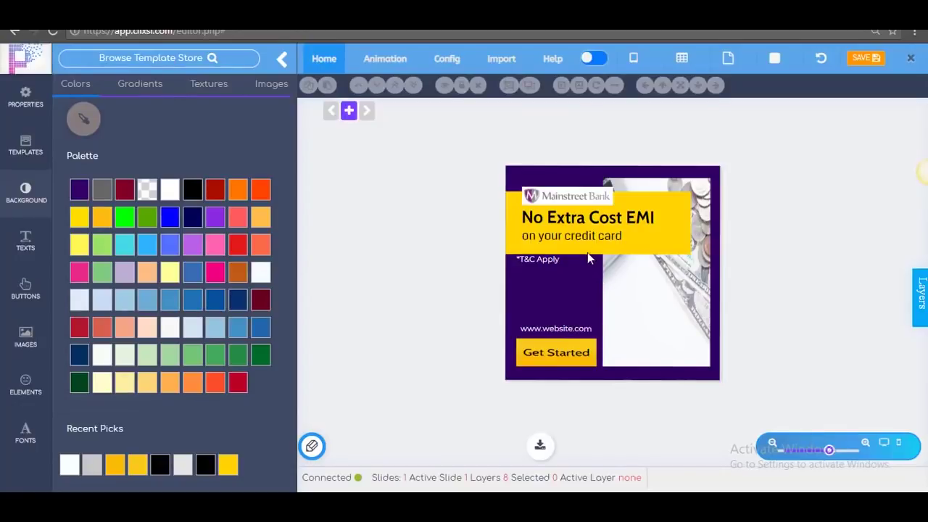
pyautogui.click(101, 191)
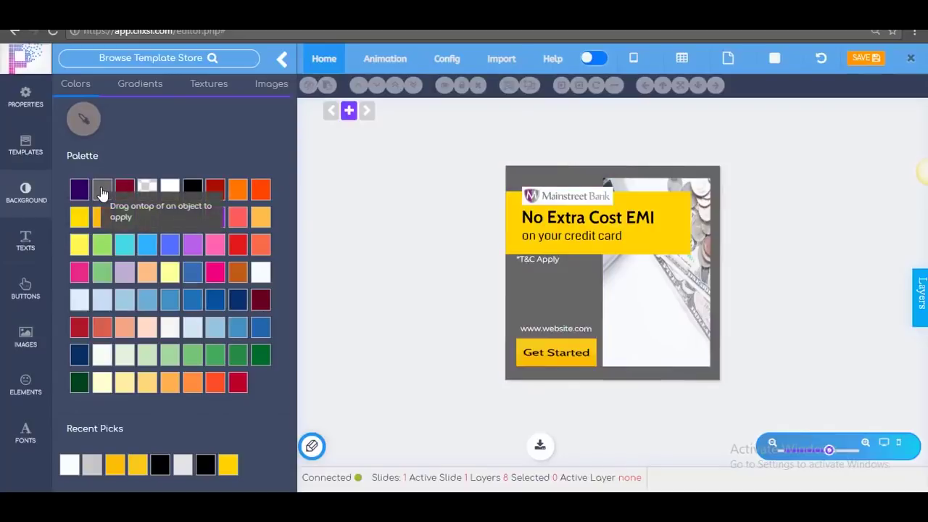
pyautogui.click(79, 190)
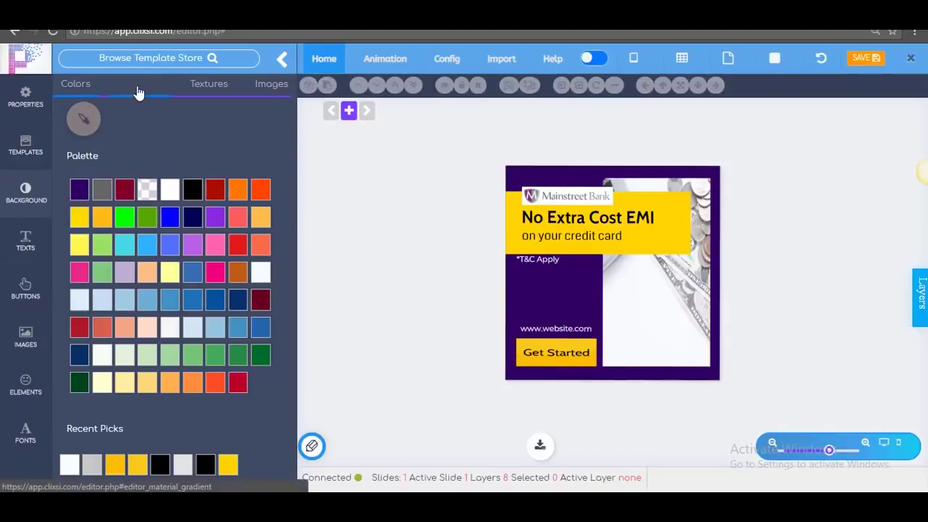
# Step: Browse the background gradients, textures and photos, then the text, button and shape libraries
pyautogui.click(138, 87)
pyautogui.click(209, 89)
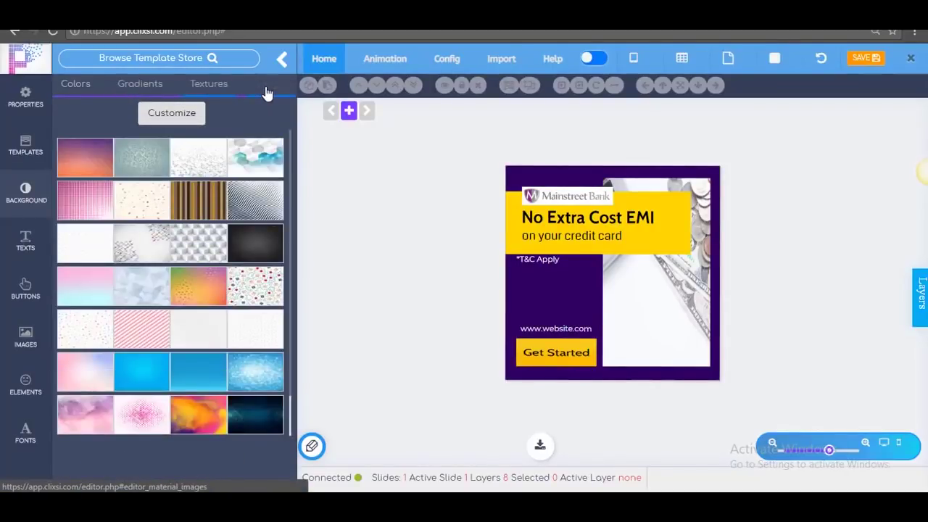
pyautogui.click(267, 88)
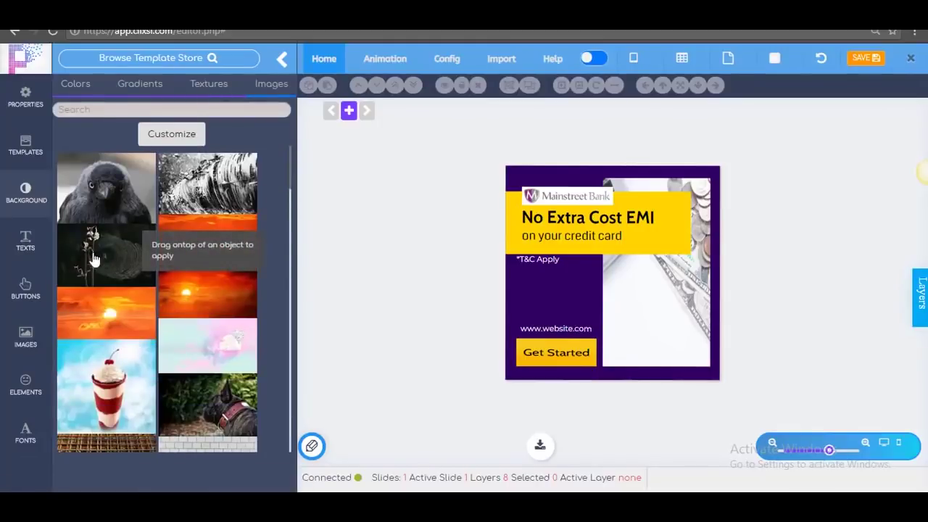
pyautogui.click(34, 245)
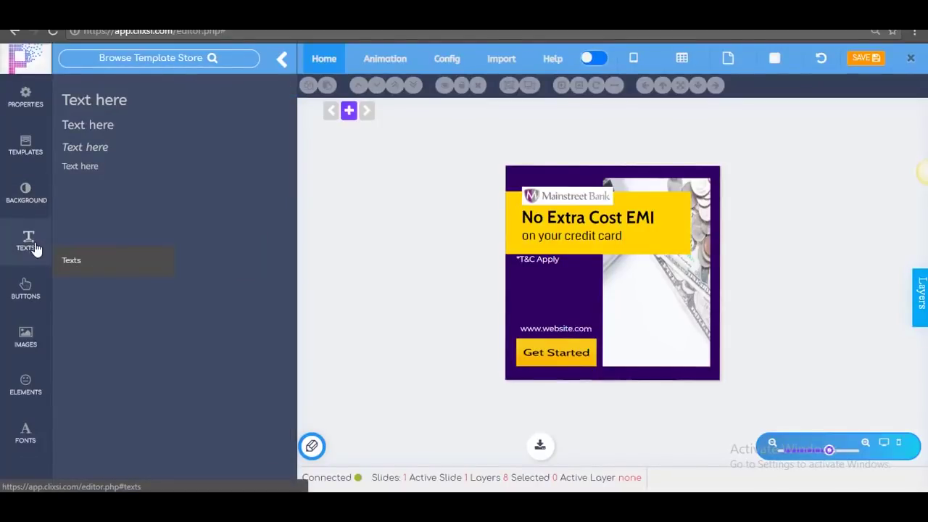
pyautogui.click(26, 287)
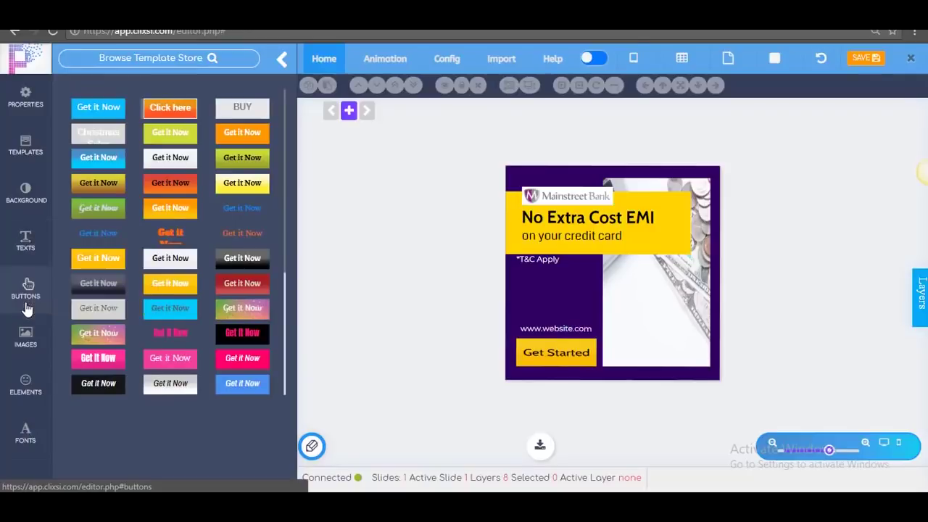
pyautogui.click(26, 384)
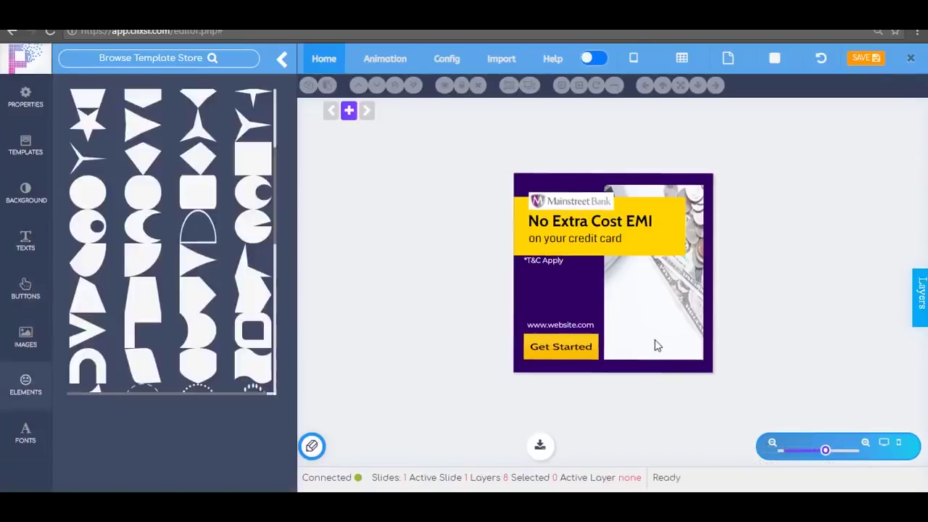
# Step: Change the 'No Extra Cost EMI' headline to 'This Is A Test'
pyautogui.click(577, 220)
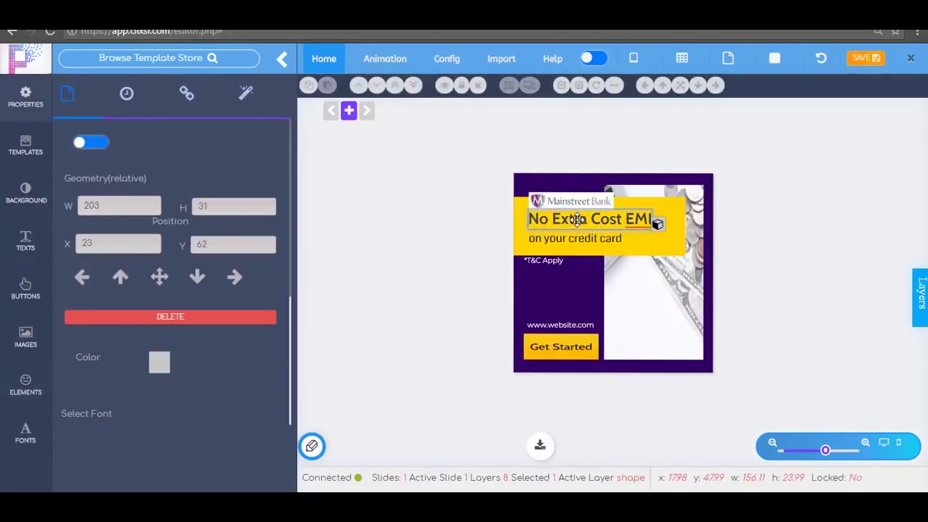
pyautogui.doubleClick(577, 220)
pyautogui.write('Thi')
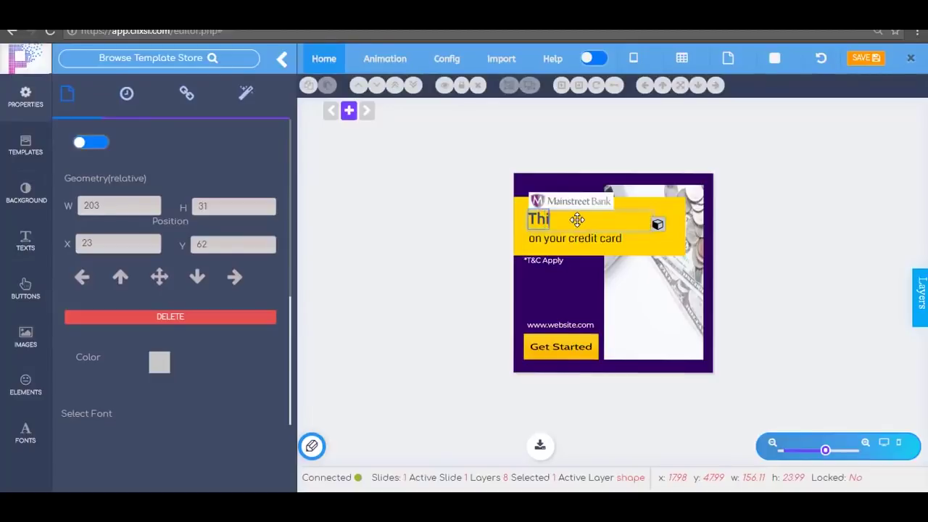
pyautogui.write('s Is')
pyautogui.write(' A Test')
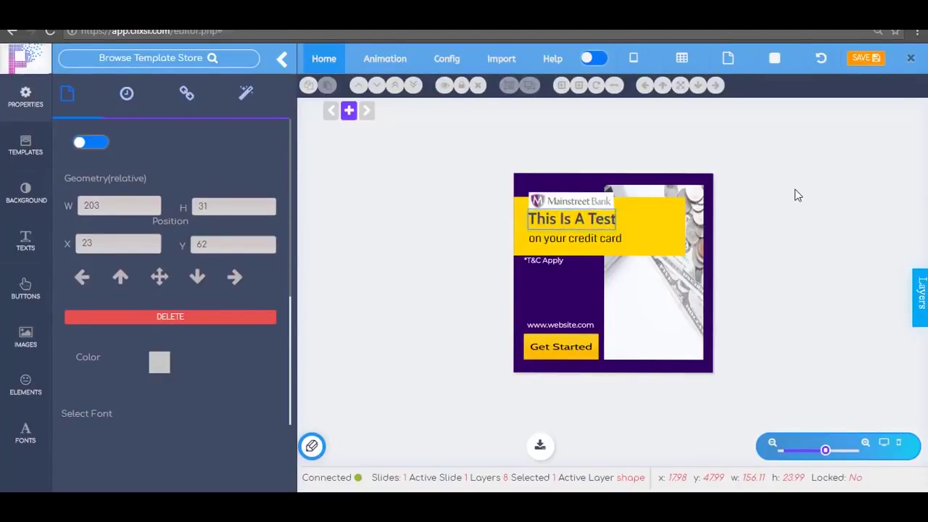
pyautogui.click(580, 219)
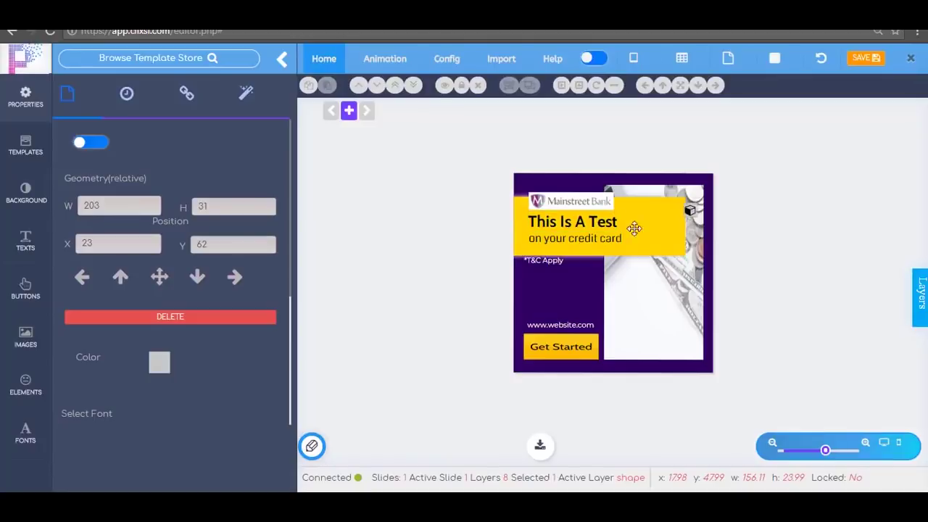
pyautogui.click(587, 227)
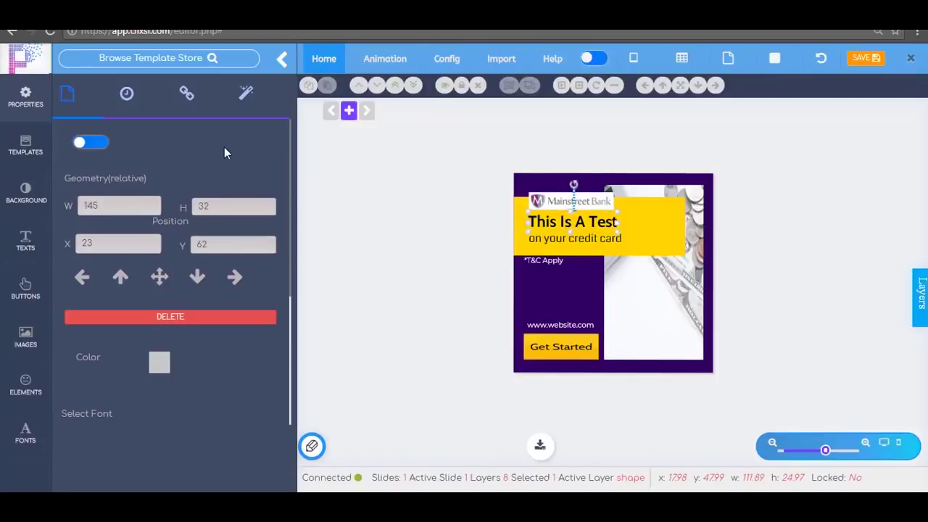
# Step: Give the headline a Slide Top entrance effect and preview the animation
pyautogui.click(126, 102)
pyautogui.click(143, 199)
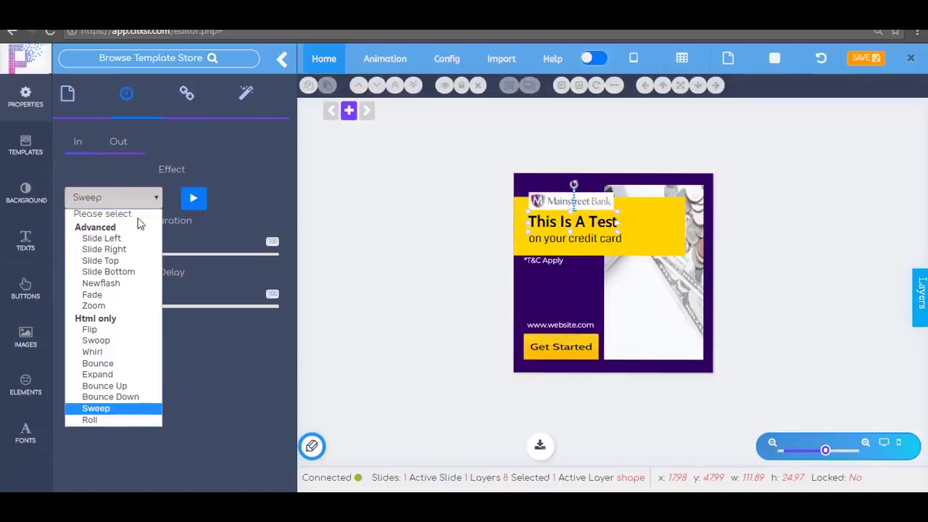
pyautogui.click(108, 263)
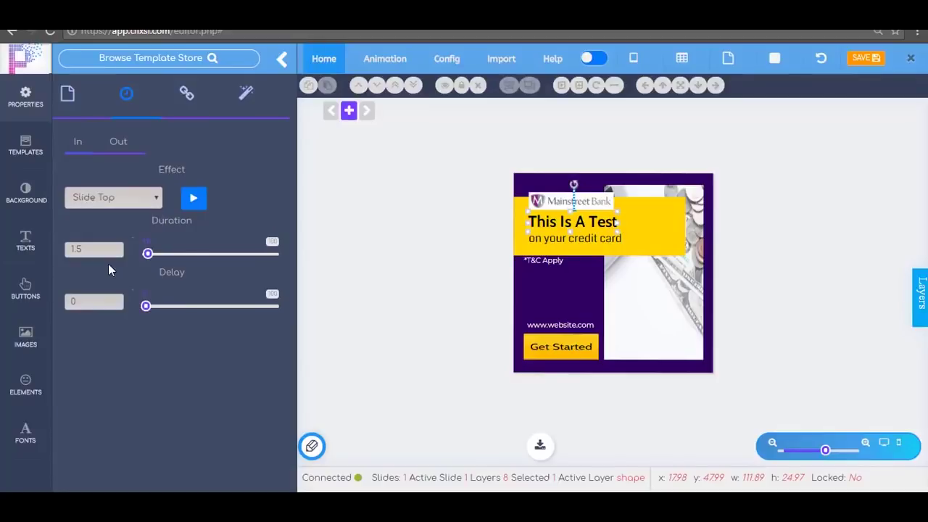
pyautogui.click(194, 198)
pyautogui.click(186, 93)
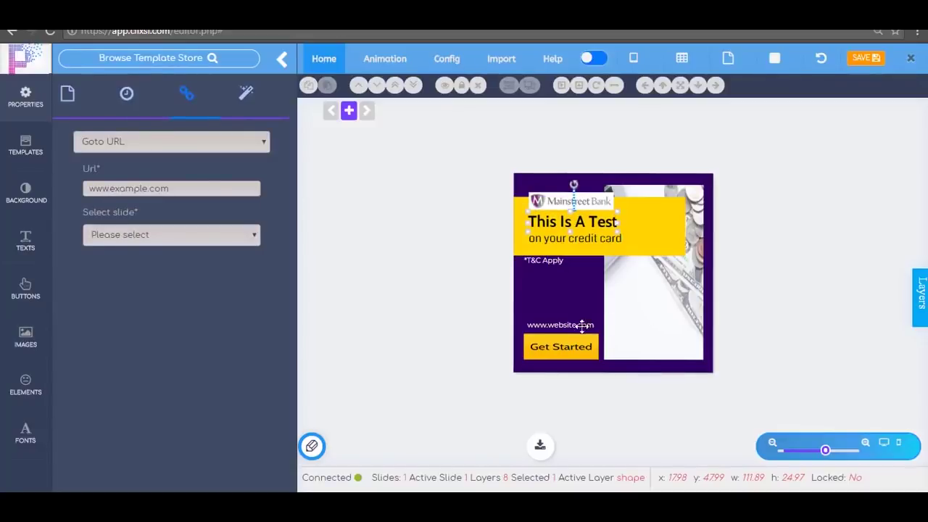
pyautogui.click(554, 342)
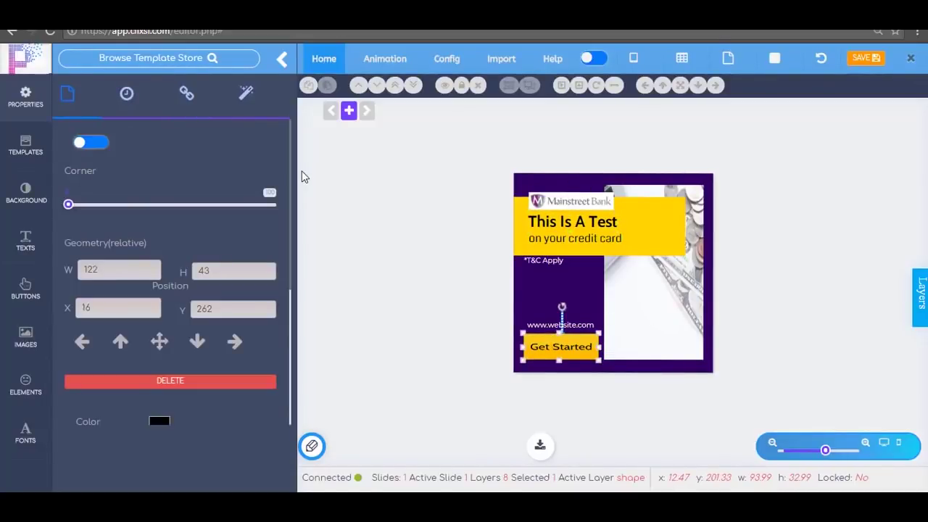
pyautogui.click(202, 97)
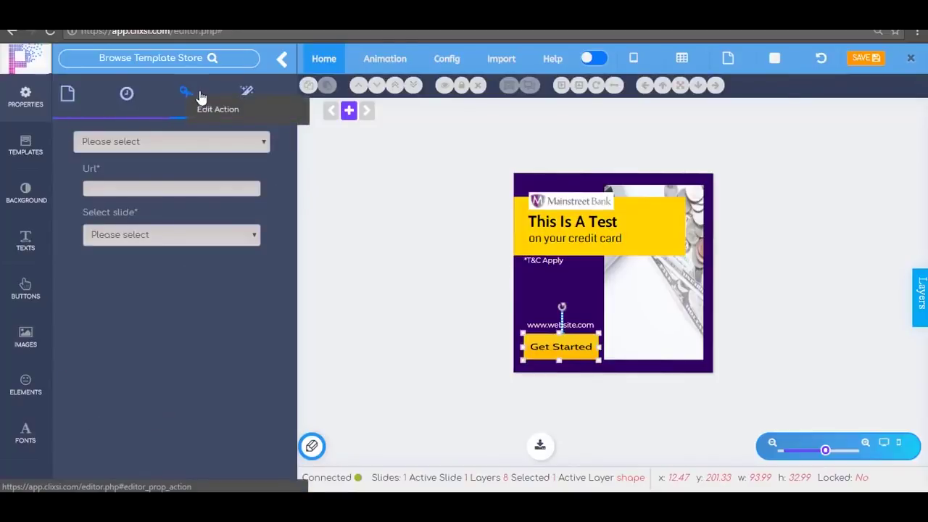
pyautogui.click(159, 137)
pyautogui.click(155, 170)
pyautogui.write('www.example')
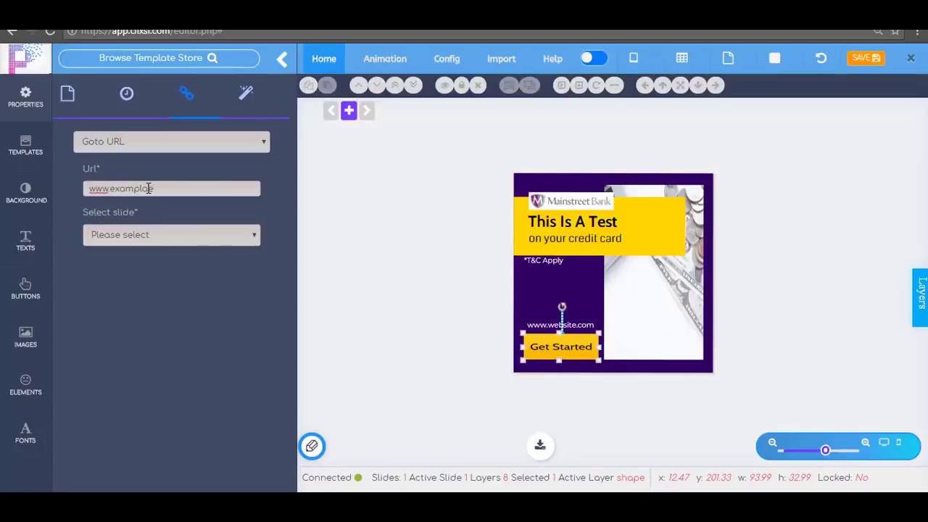
pyautogui.press('BackSpace')
pyautogui.write('e')
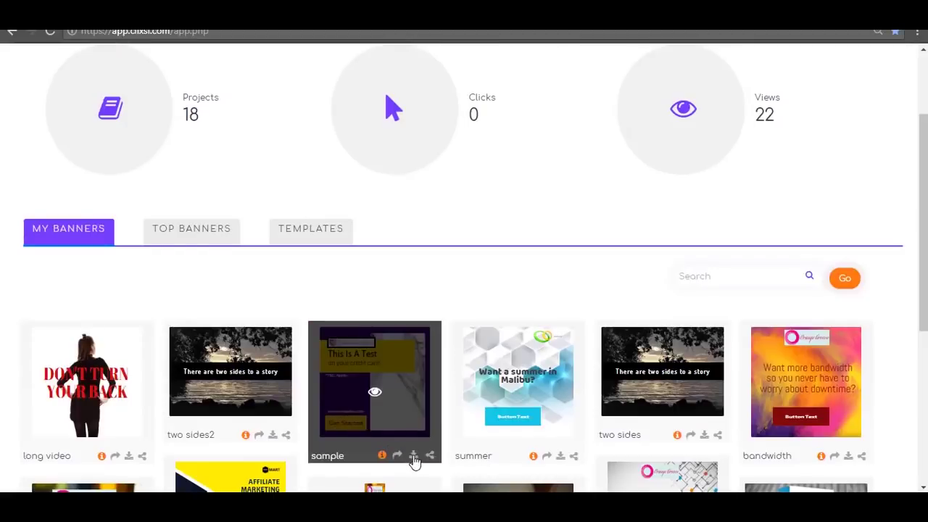
# Step: Export the sample banner as a JPG at quality 100, saved as output.jpg
pyautogui.click(413, 457)
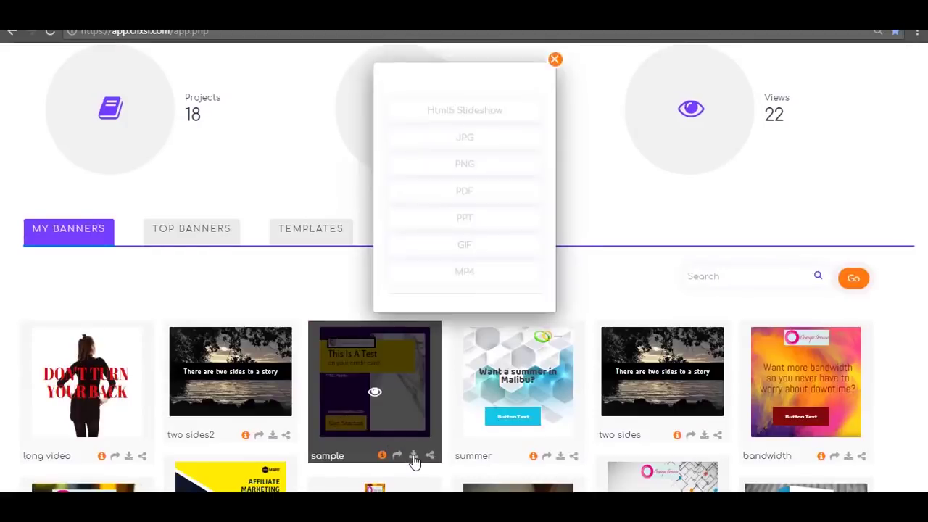
pyautogui.click(468, 139)
pyautogui.click(464, 332)
pyautogui.moveTo(464, 332); pyautogui.dragTo(551, 333)
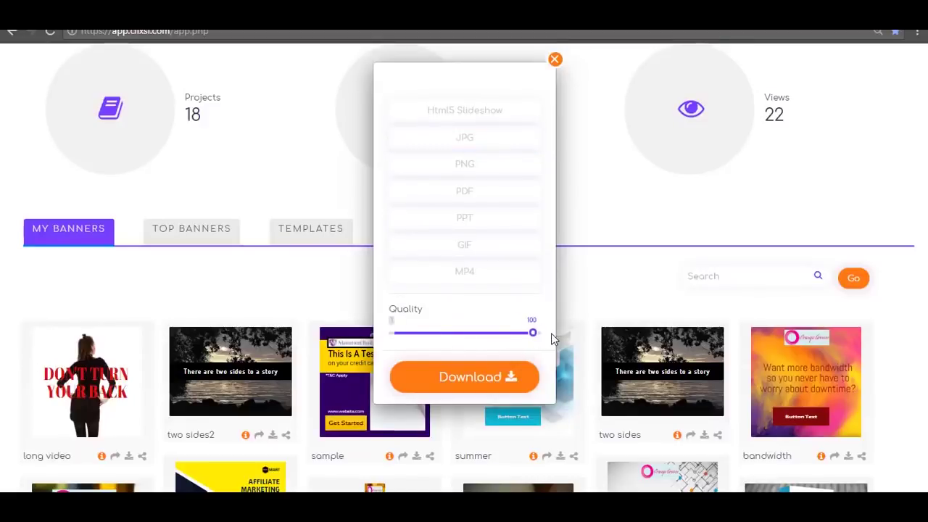
pyautogui.click(486, 371)
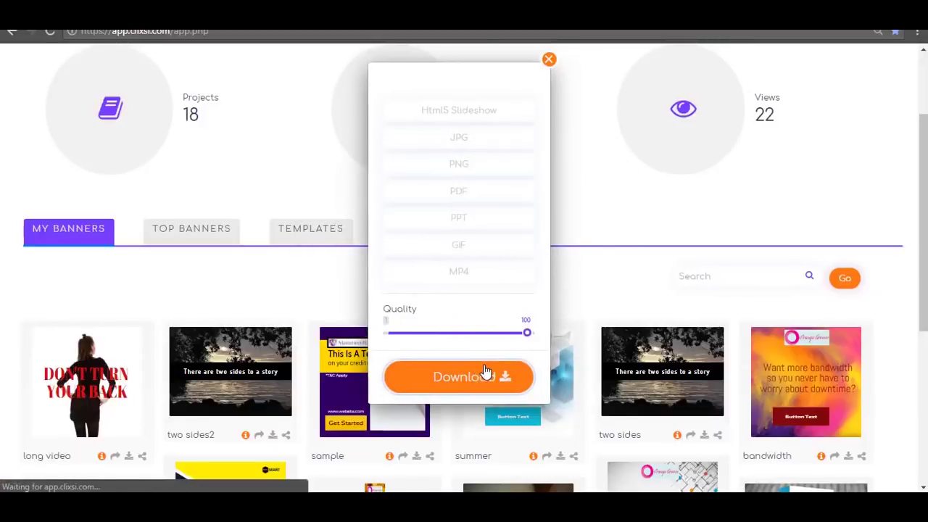
pyautogui.click(353, 302)
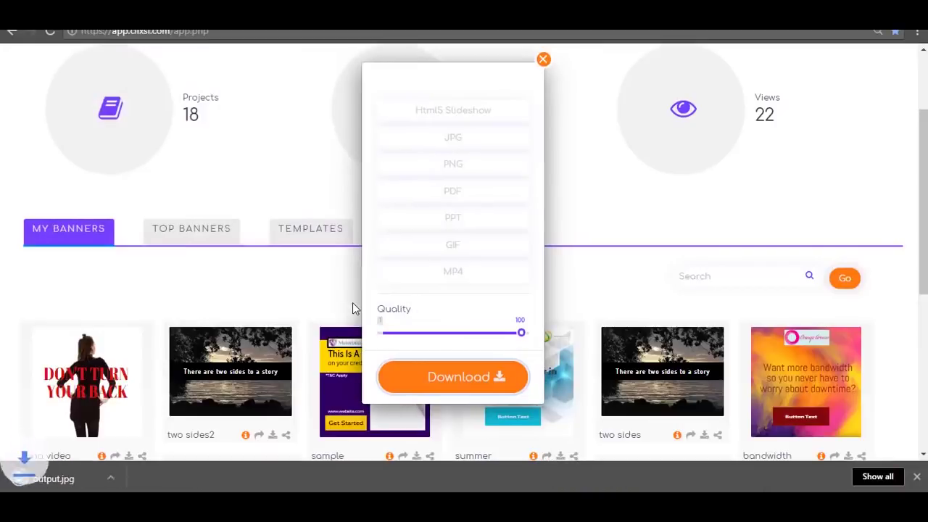
# Step: Copy the sample banner's embed code to the clipboard
pyautogui.scroll(-1, 450, 388)
pyautogui.click(430, 409)
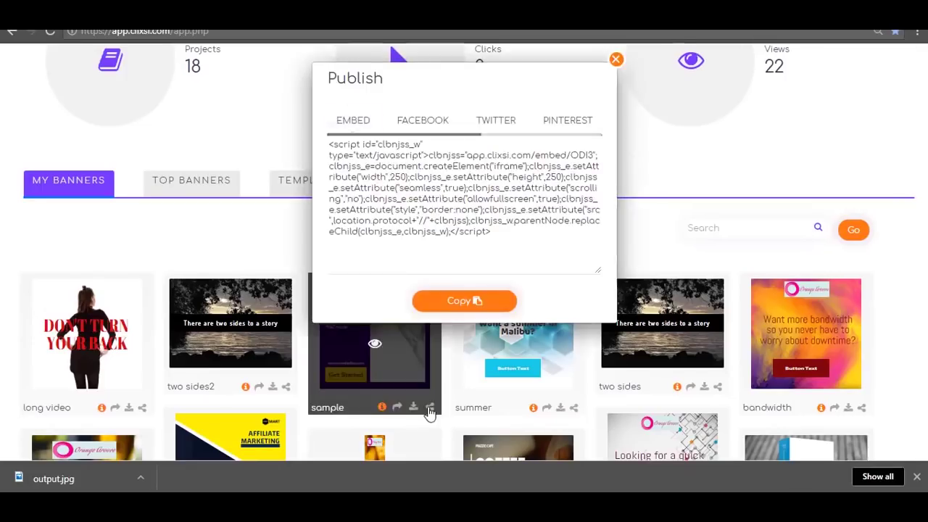
pyautogui.click(464, 302)
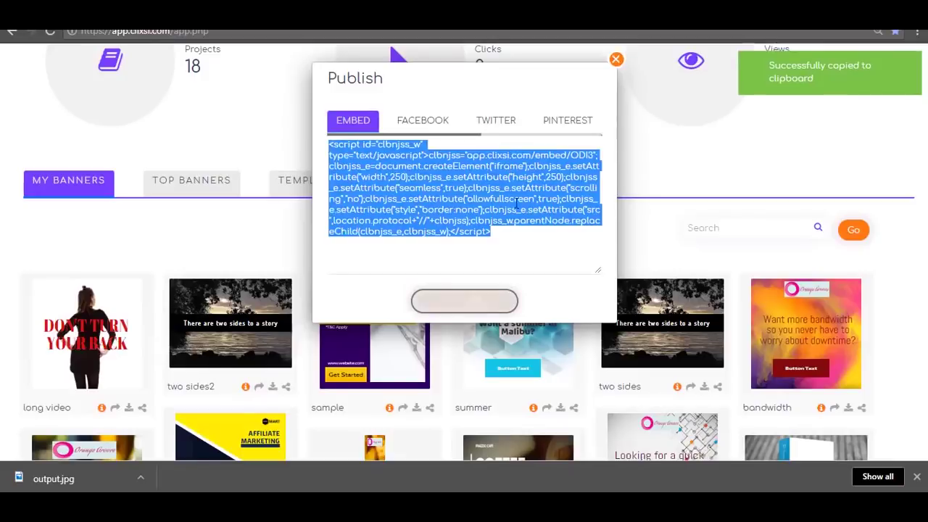
# Step: Close the embed code window, review the test banner's stats (21 views), then close them
pyautogui.click(615, 60)
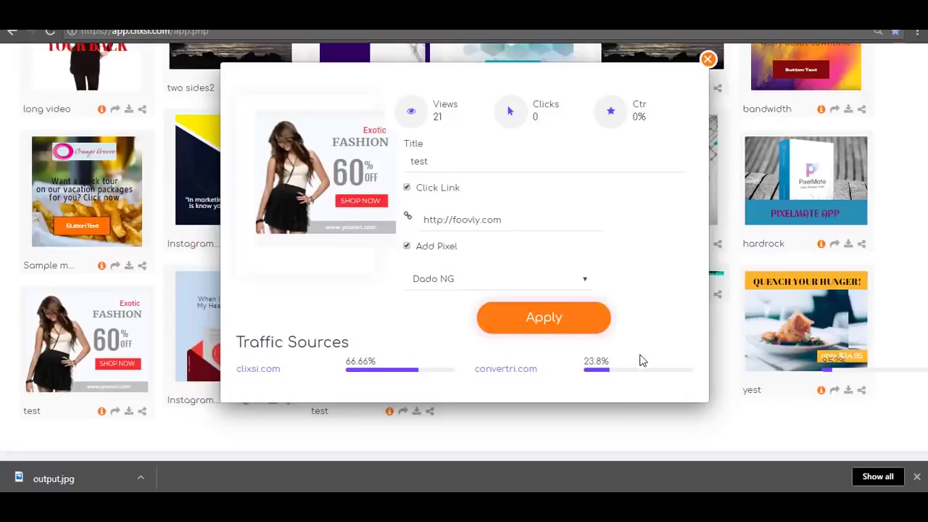
pyautogui.click(743, 294)
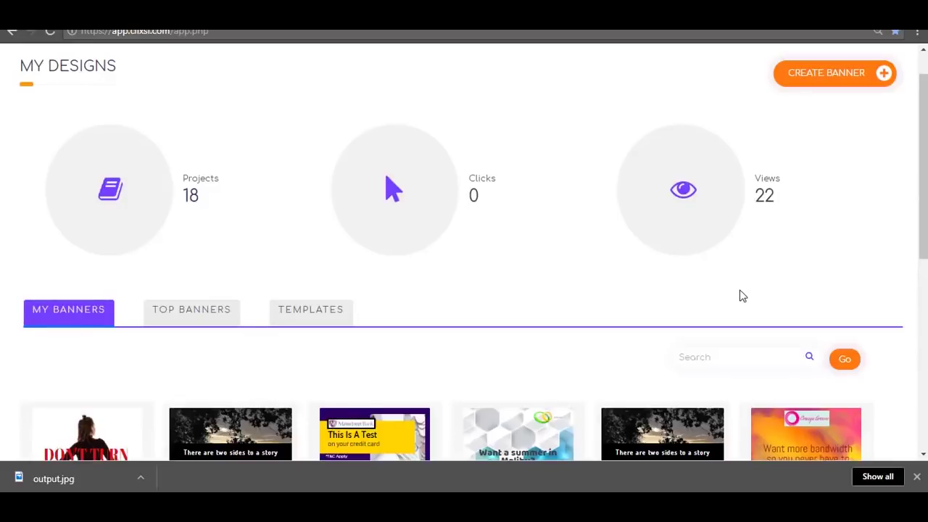
pyautogui.scroll(-1, 741, 294)
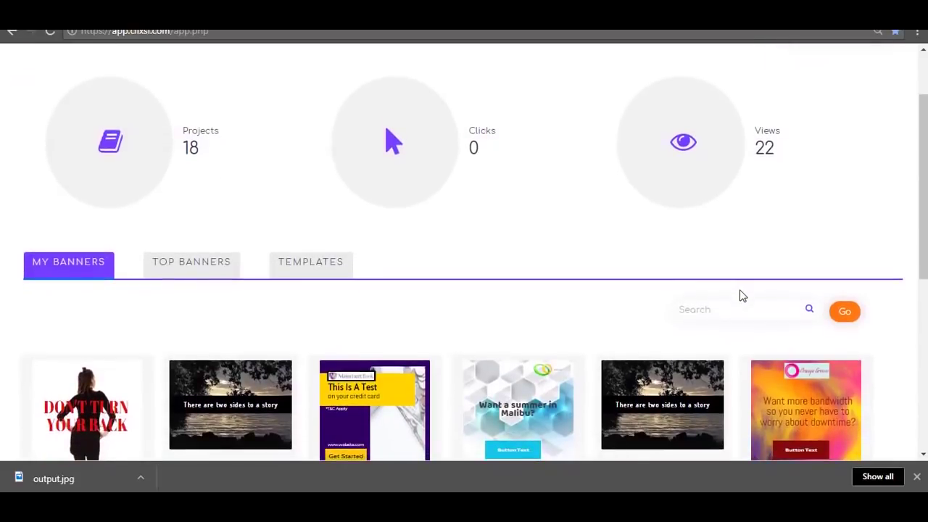
pyautogui.scroll(-1, 741, 294)
pyautogui.scroll(-1, 741, 295)
pyautogui.scroll(-1, 741, 294)
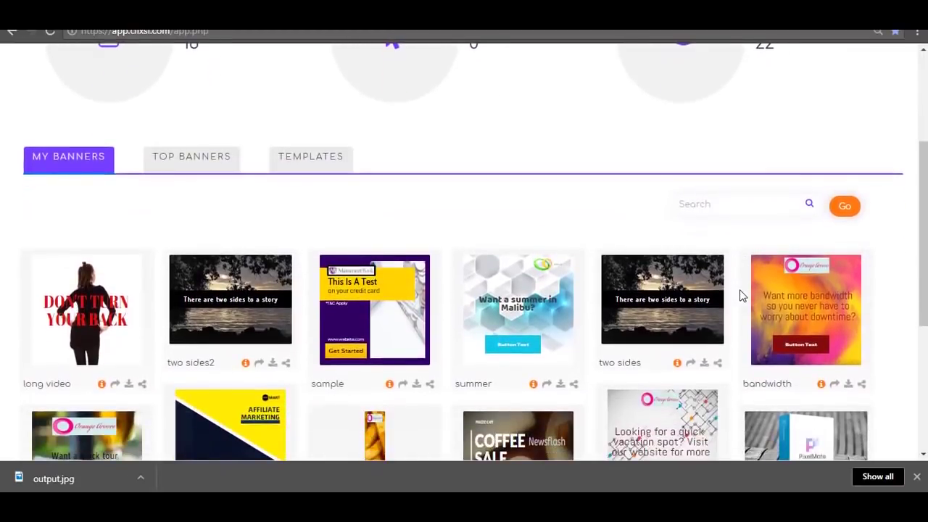